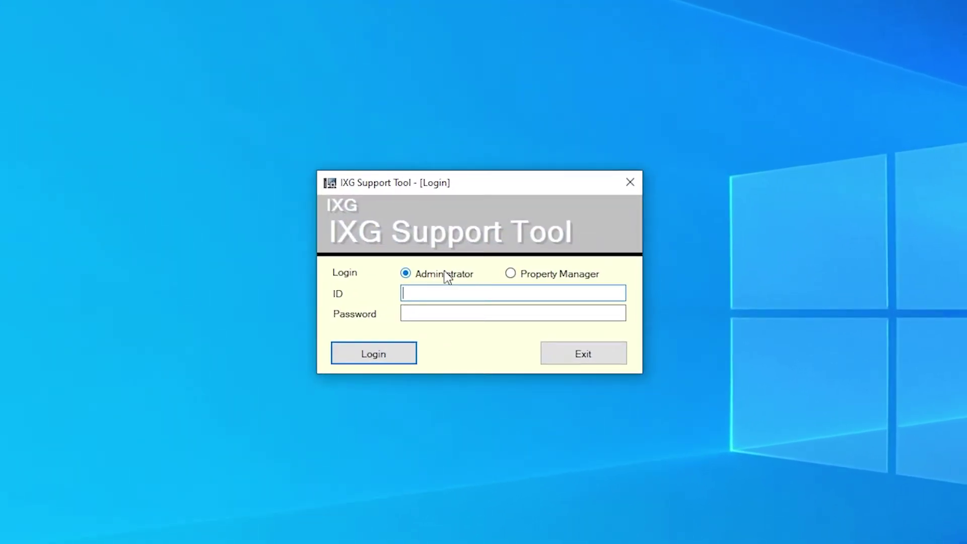
Log in to IXG Support Tool with the administrator ID and password.
key(Tab)
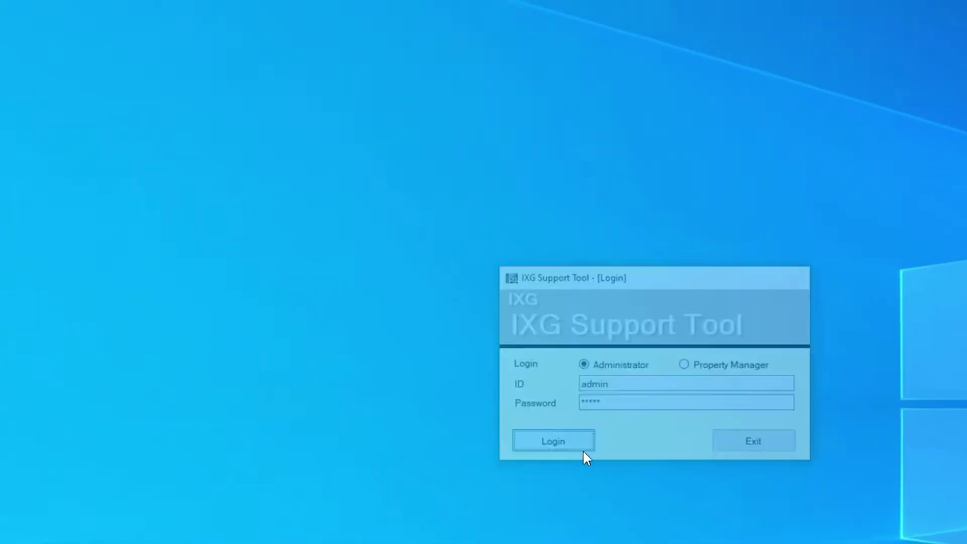
click(410, 363)
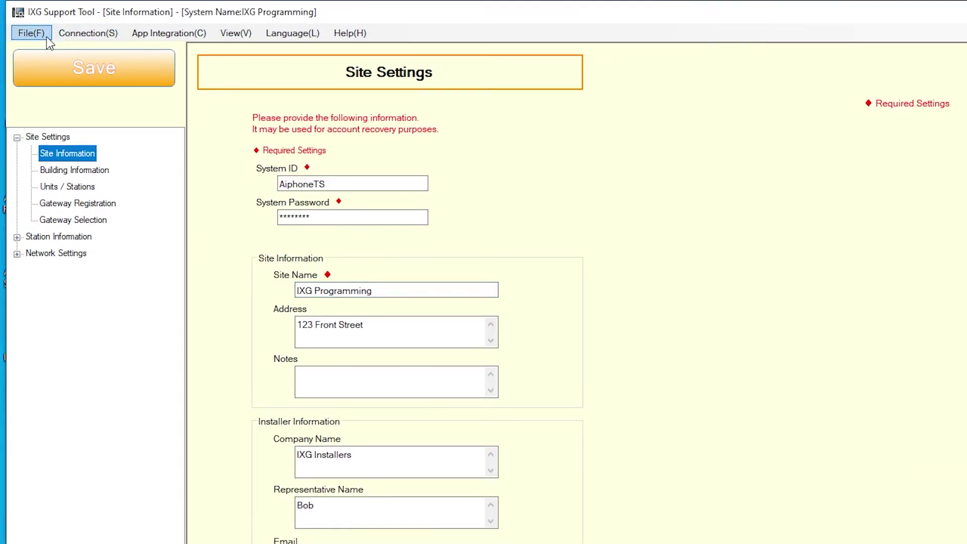
Create a new system with site name IXG Commercial.
click(31, 33)
click(46, 37)
click(31, 33)
click(38, 49)
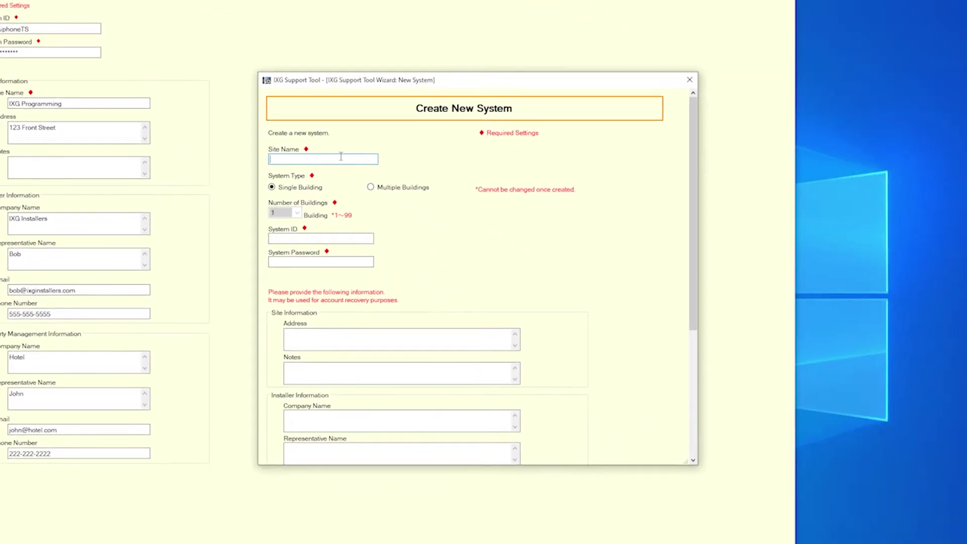
text(IXG Commercial)
Enter system ID IXGCommercial and the system password, then review the contact sections.
click(287, 238)
key(Tab)
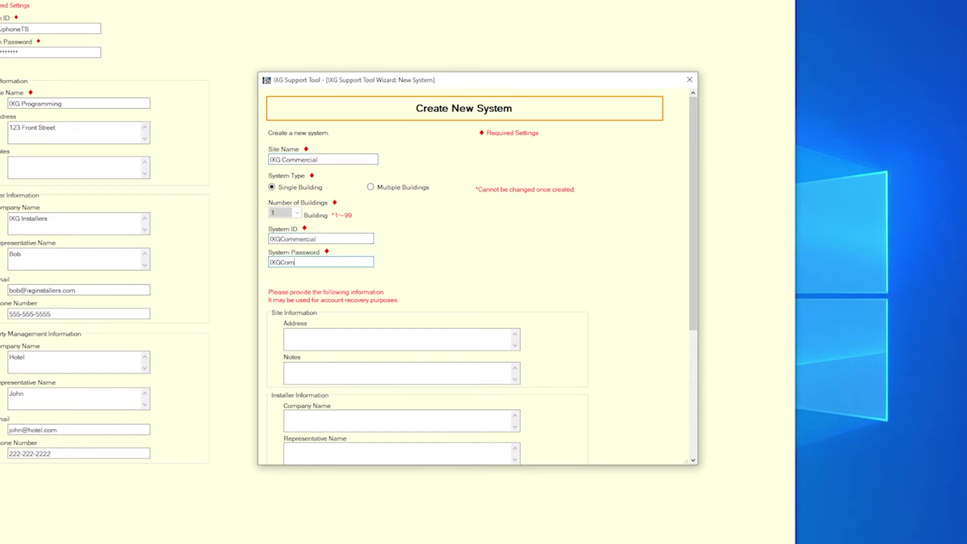
scroll(471, 239, down, 2)
scroll(470, 239, down, 2)
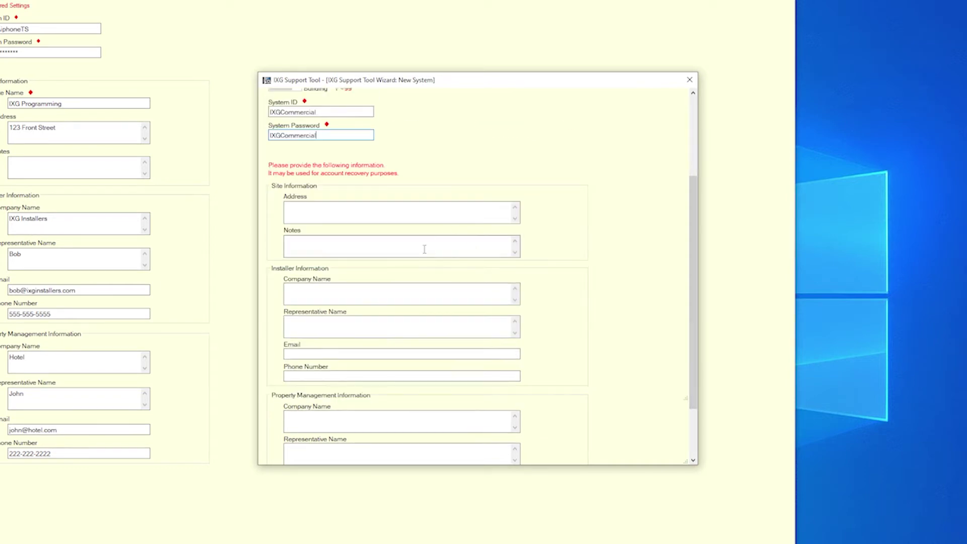
scroll(609, 325, down, 2)
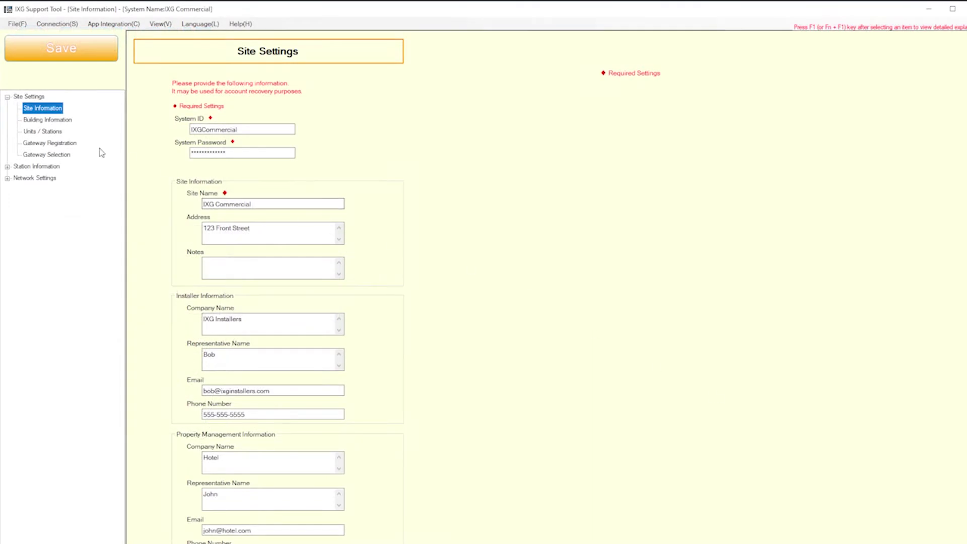
Apply 8 master station, 2 door/entrance station and 2 mobile app columns to the Units / Stations grid.
click(58, 132)
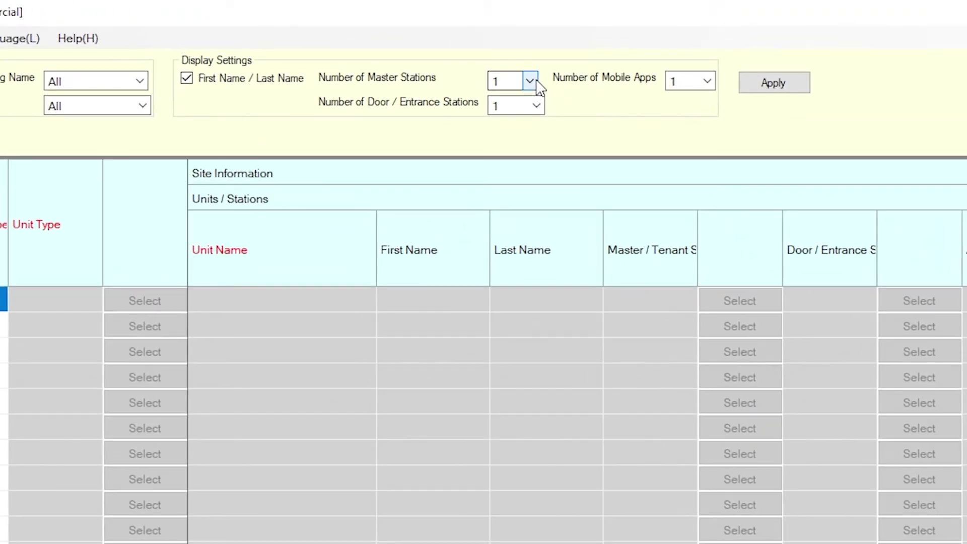
click(530, 81)
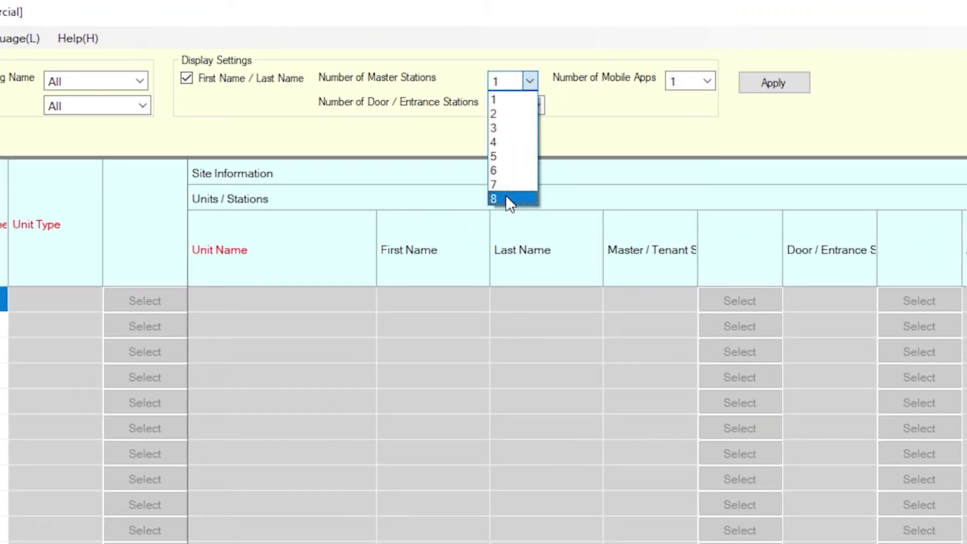
click(505, 197)
click(536, 105)
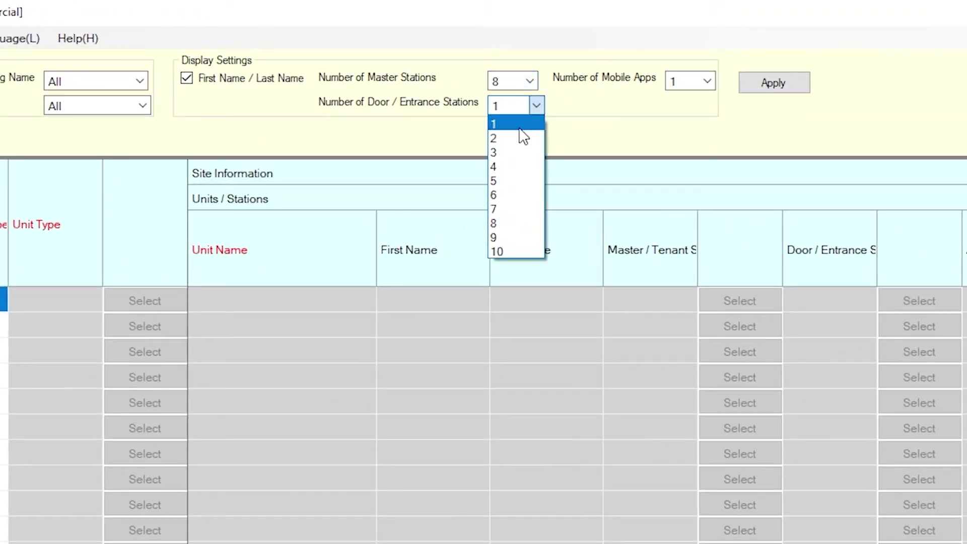
click(510, 141)
click(708, 81)
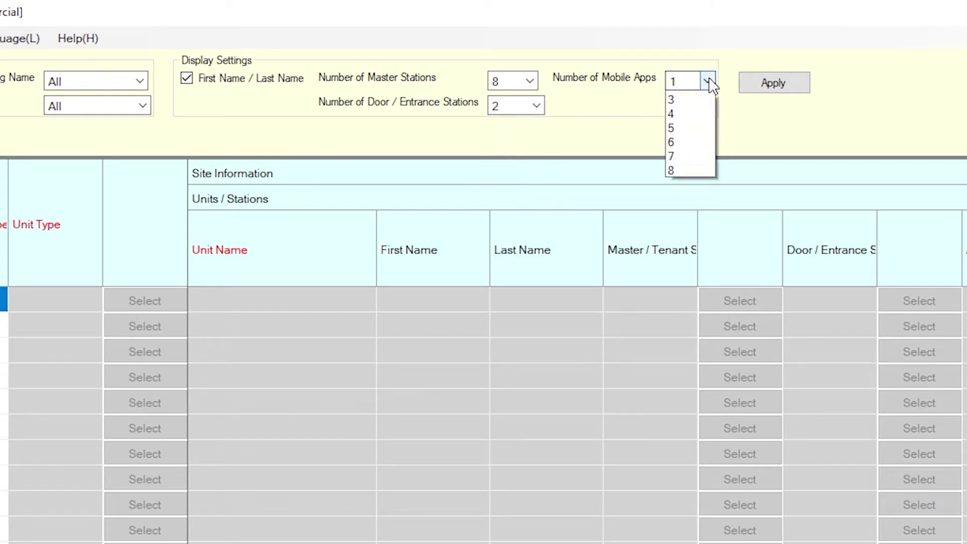
click(700, 115)
click(798, 91)
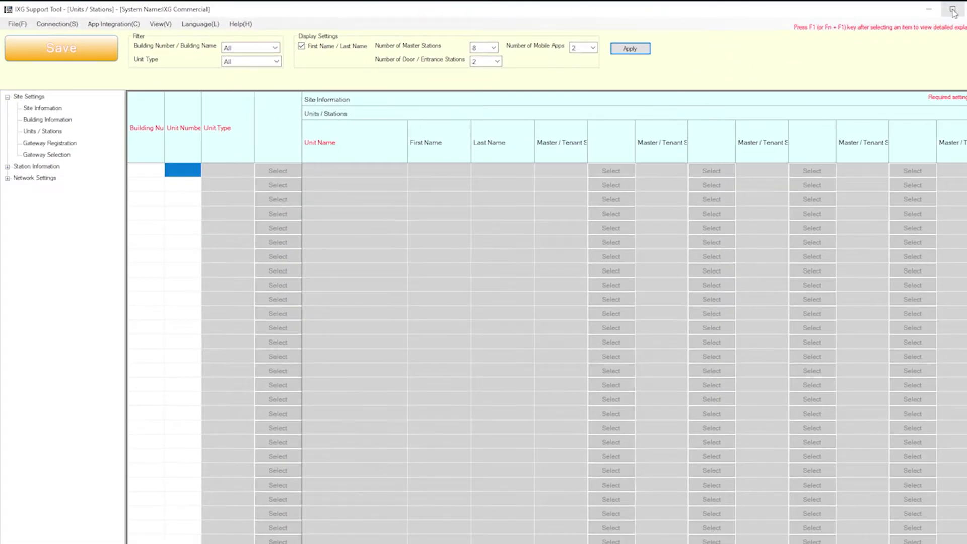
Set row 1 to building 01, unit 100, Commercial type, with IX-MV7 master stations and a door station.
click(160, 172)
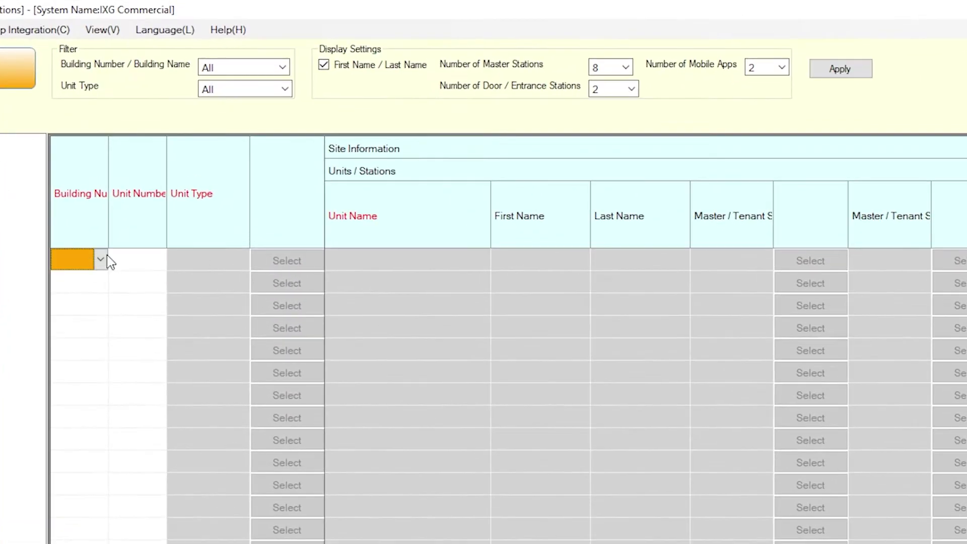
click(101, 260)
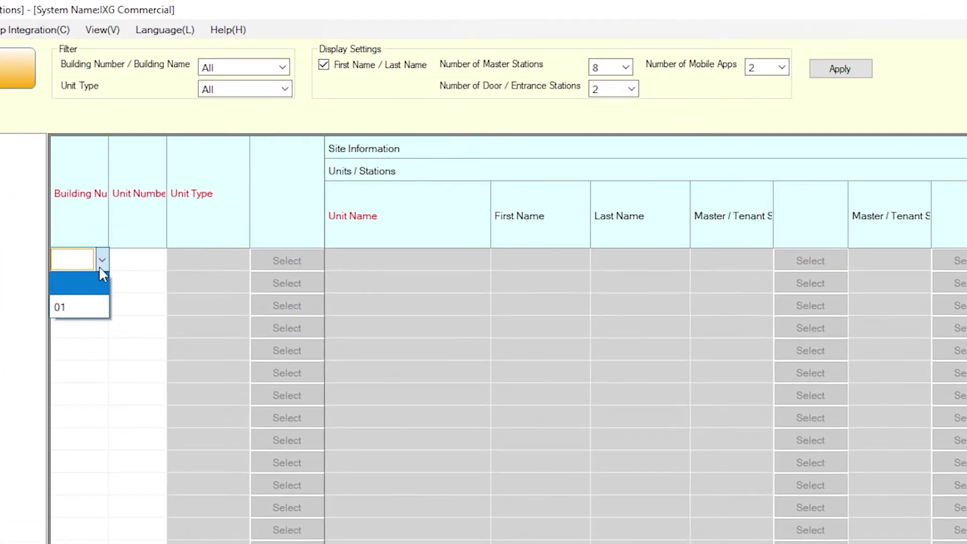
click(92, 306)
click(151, 259)
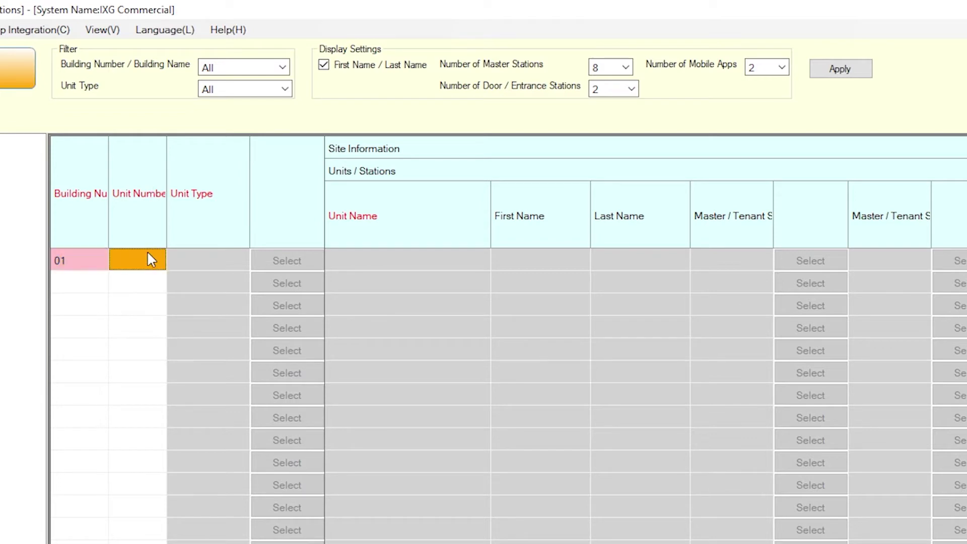
text(100)
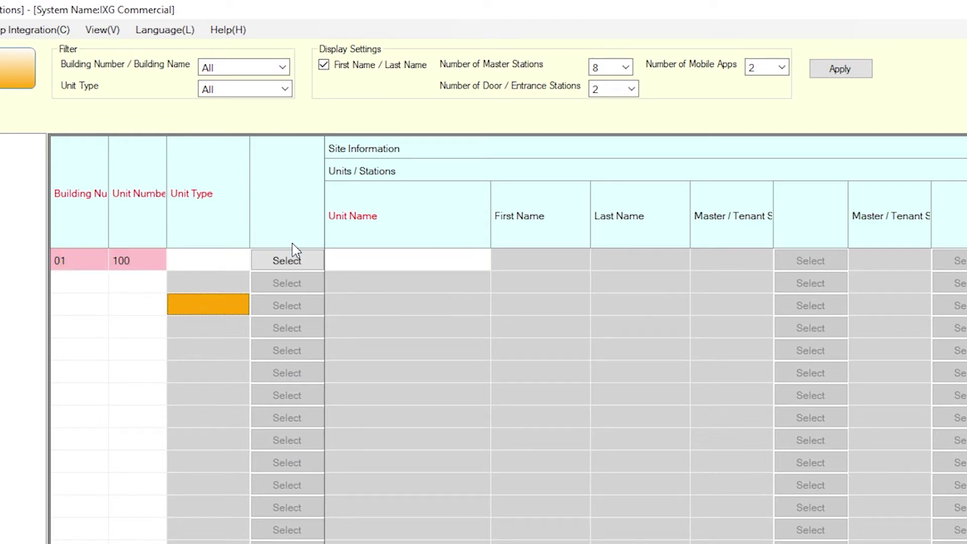
click(290, 257)
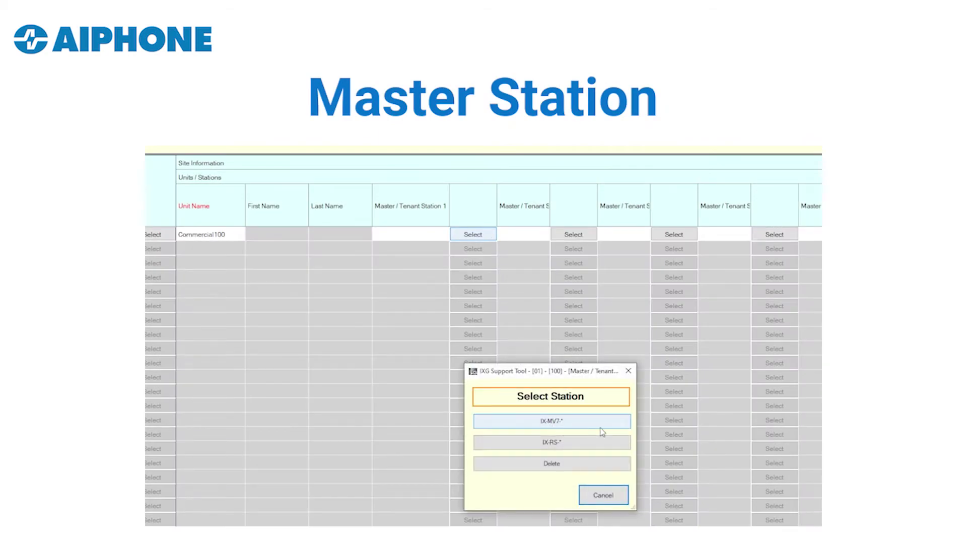
click(584, 428)
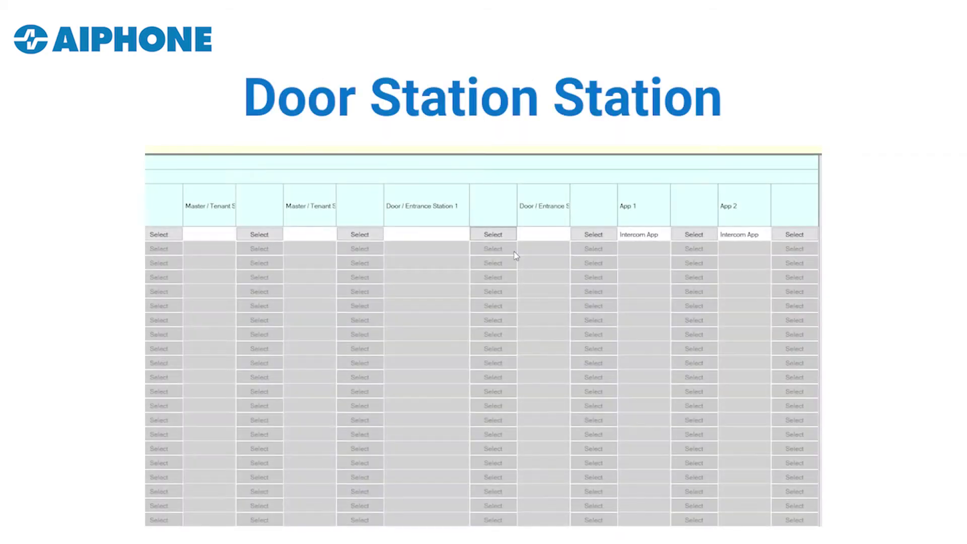
click(509, 234)
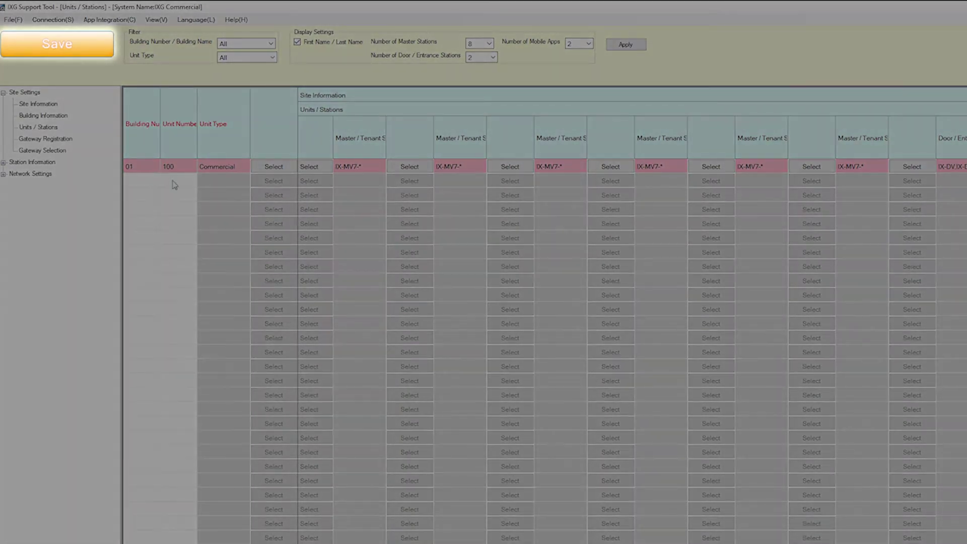
Save the unit 100 assignments, letting call destinations be configured automatically.
click(107, 55)
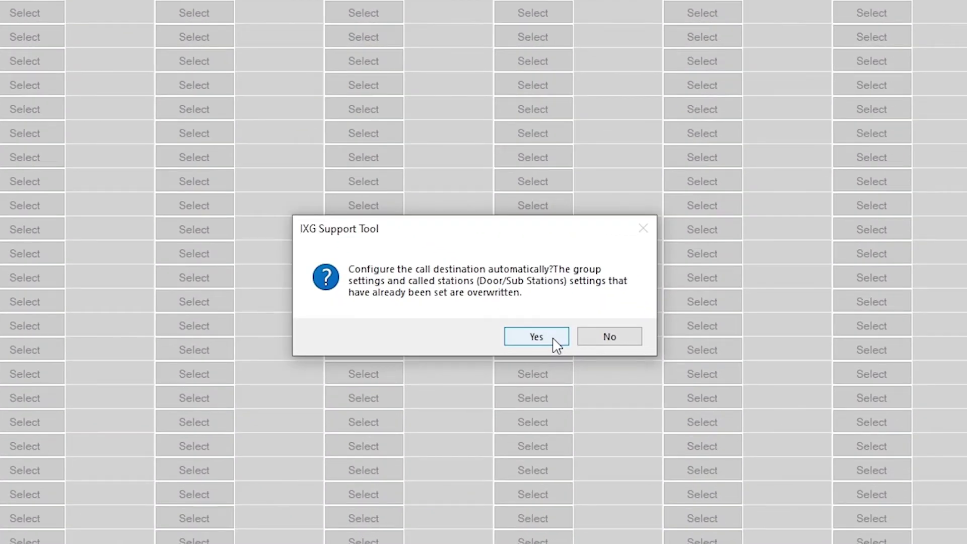
click(554, 340)
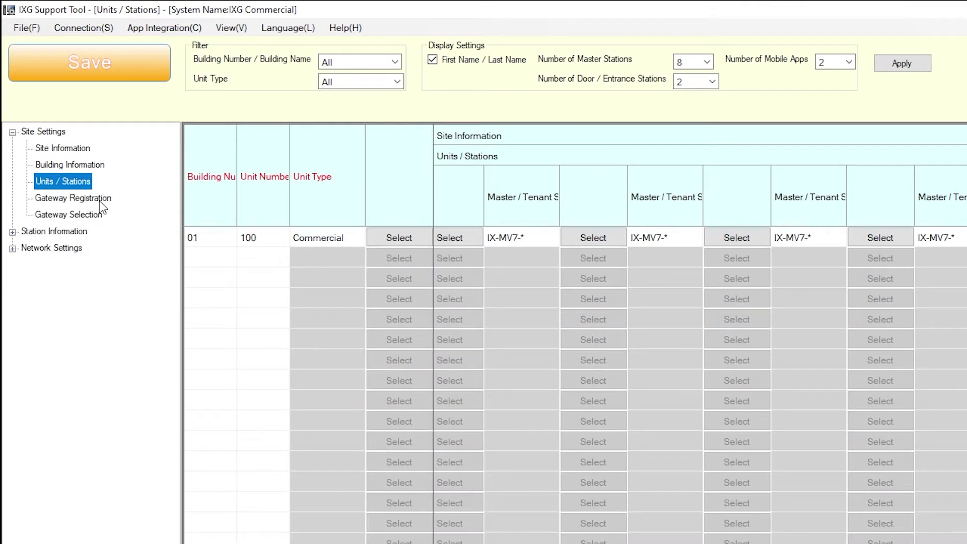
Enable the Gateway Adaptor on the gateway registration page and save.
click(109, 200)
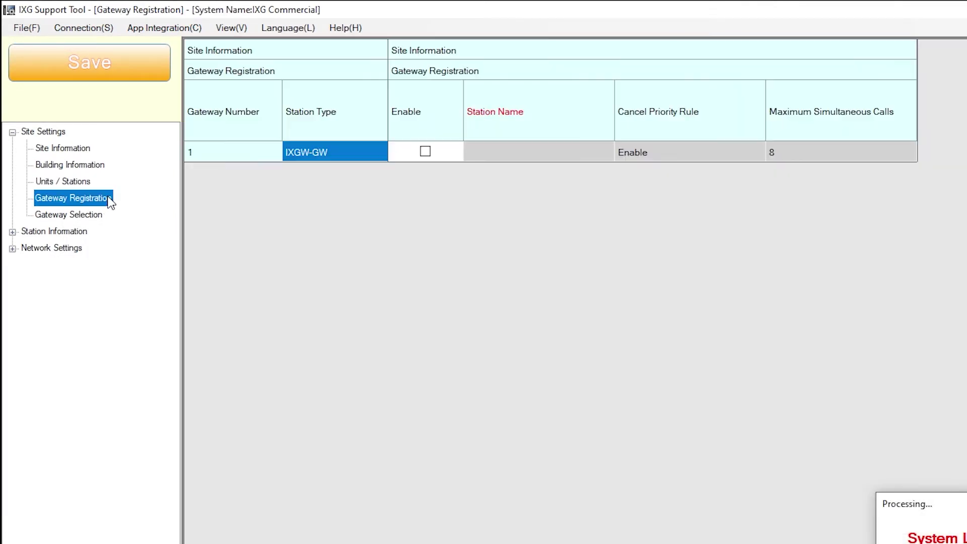
click(426, 152)
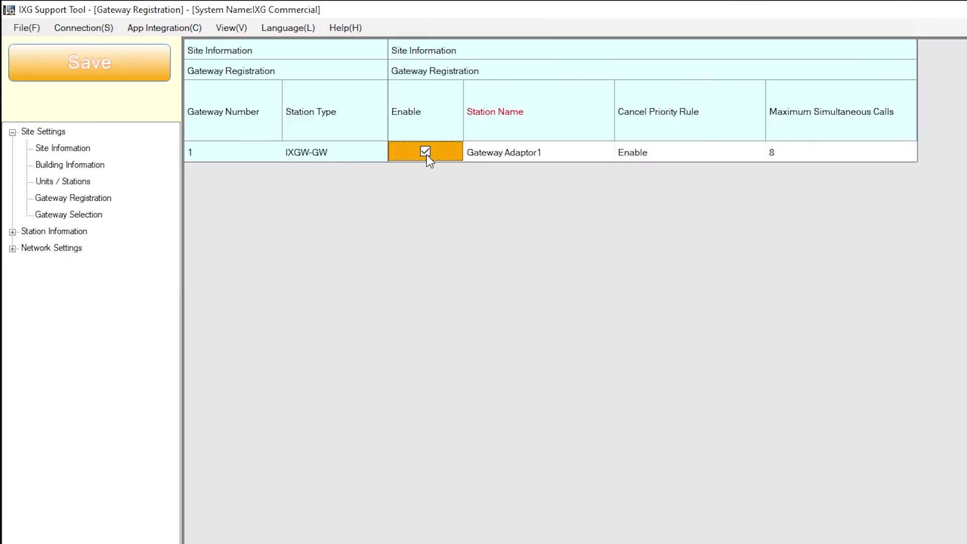
click(143, 75)
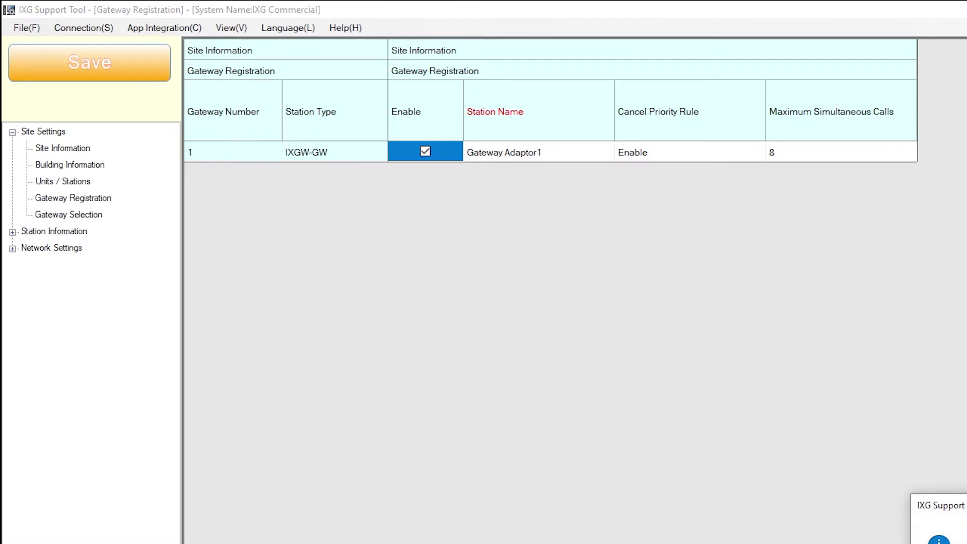
key(Return)
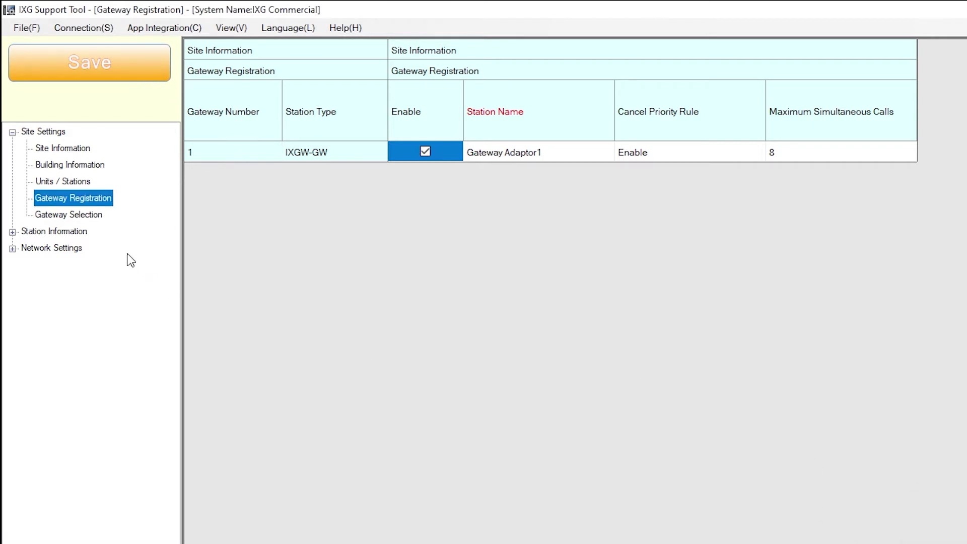
Assign gateway number 1 to unit Commercial100 and save.
click(99, 215)
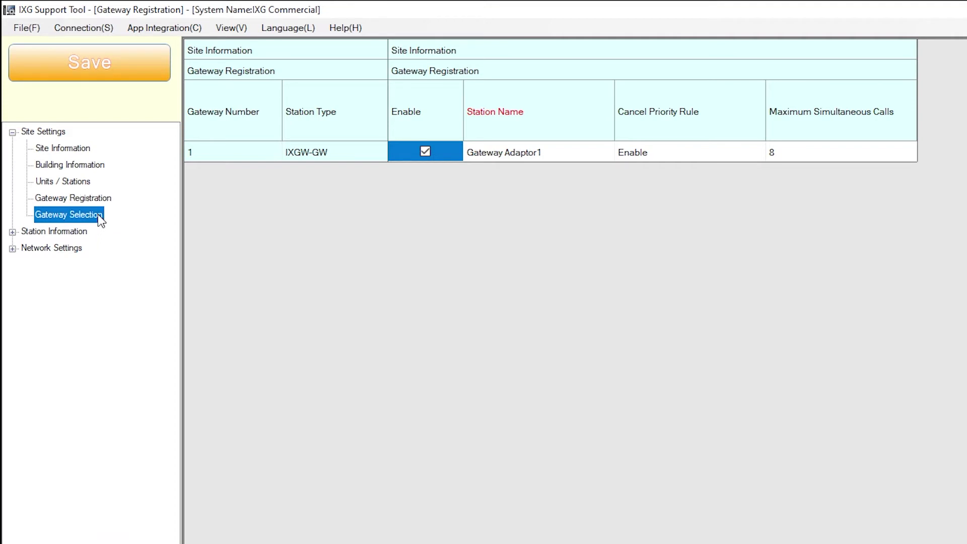
click(498, 152)
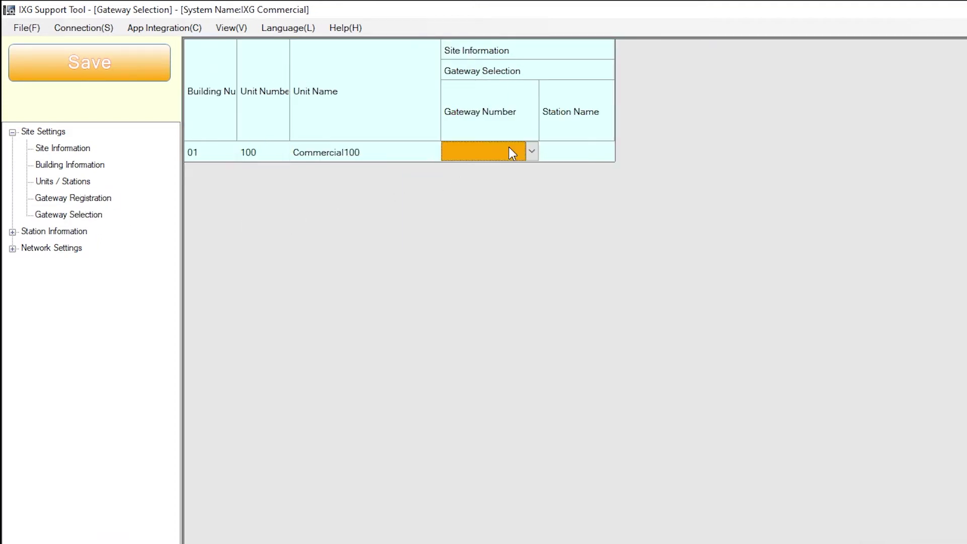
click(533, 151)
click(489, 195)
click(155, 78)
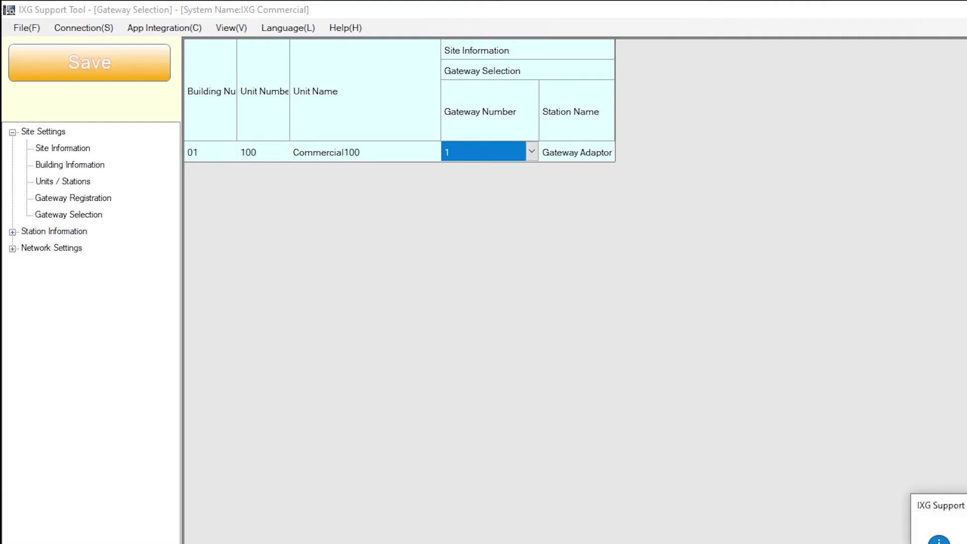
key(Return)
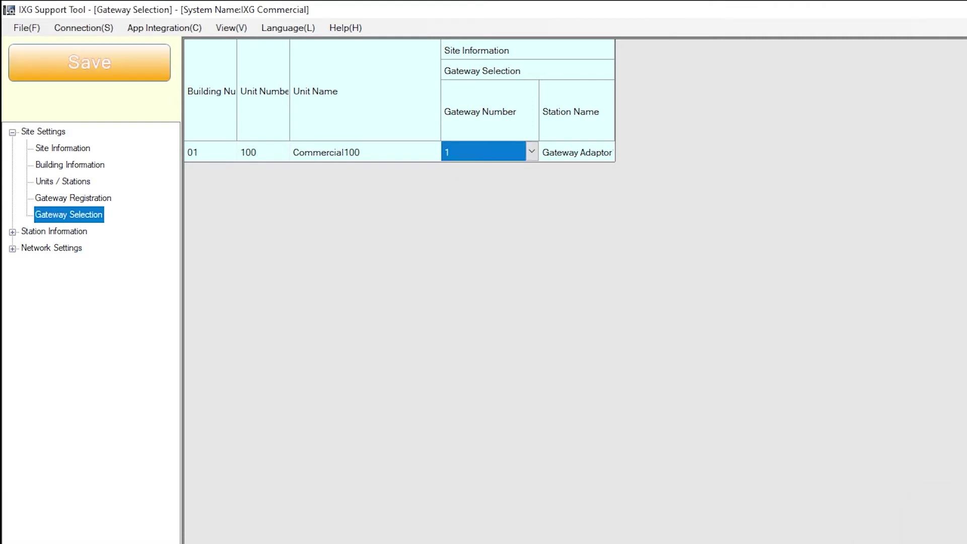
click(14, 232)
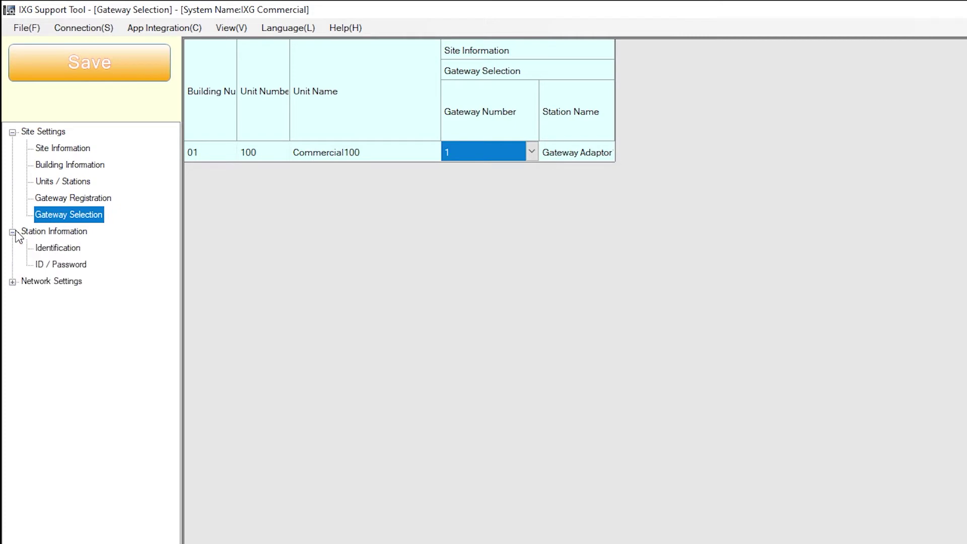
click(78, 251)
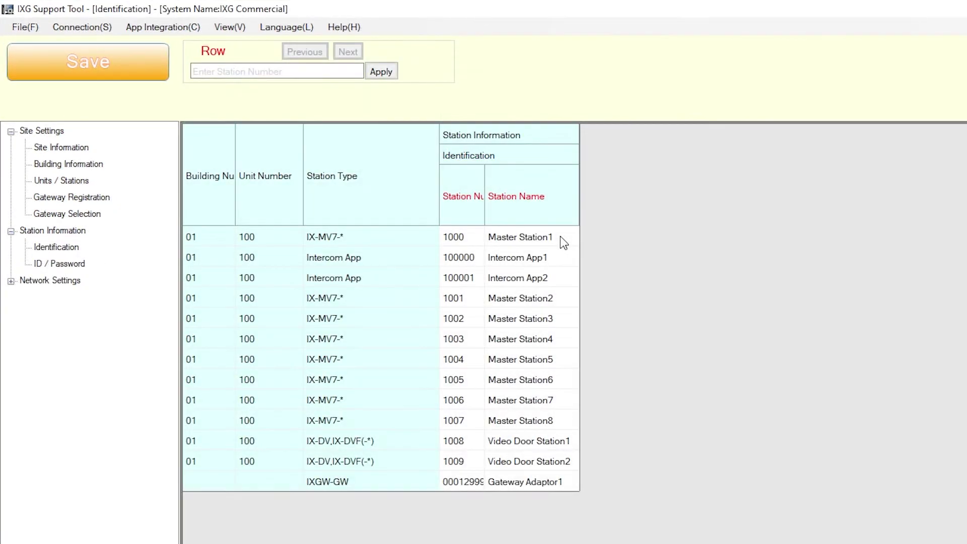
Rename the two video door stations to Front Door and Back Door and save.
click(557, 441)
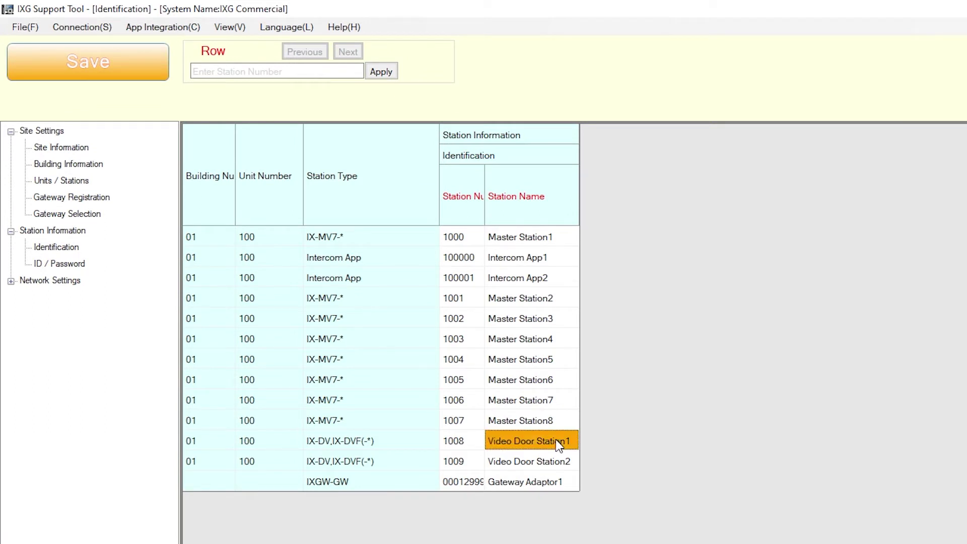
text(Front Door)
click(527, 460)
text(Back Door)
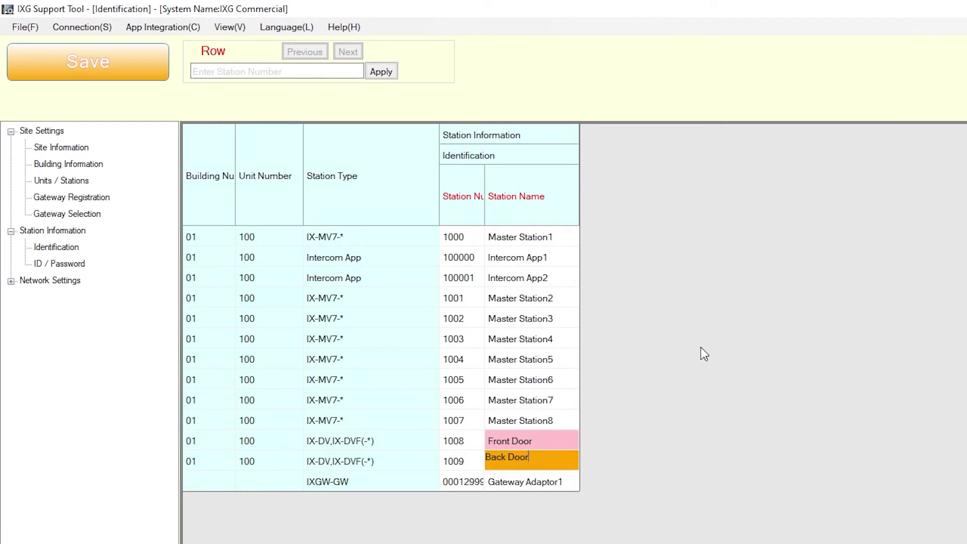
click(153, 66)
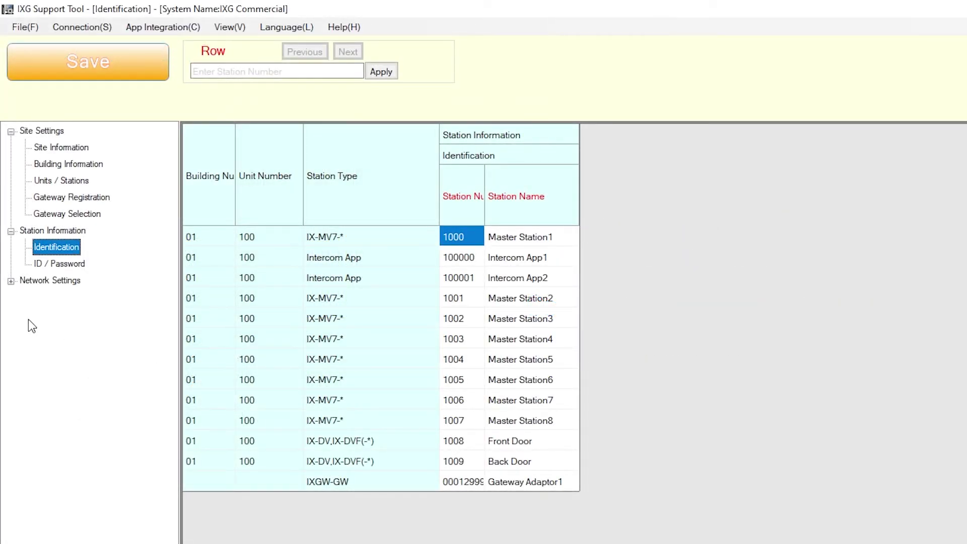
click(11, 281)
Save static IPv4 addresses 192.168.1.10–192.168.1.20 with subnet mask 255.255.255.0 for all stations.
click(66, 298)
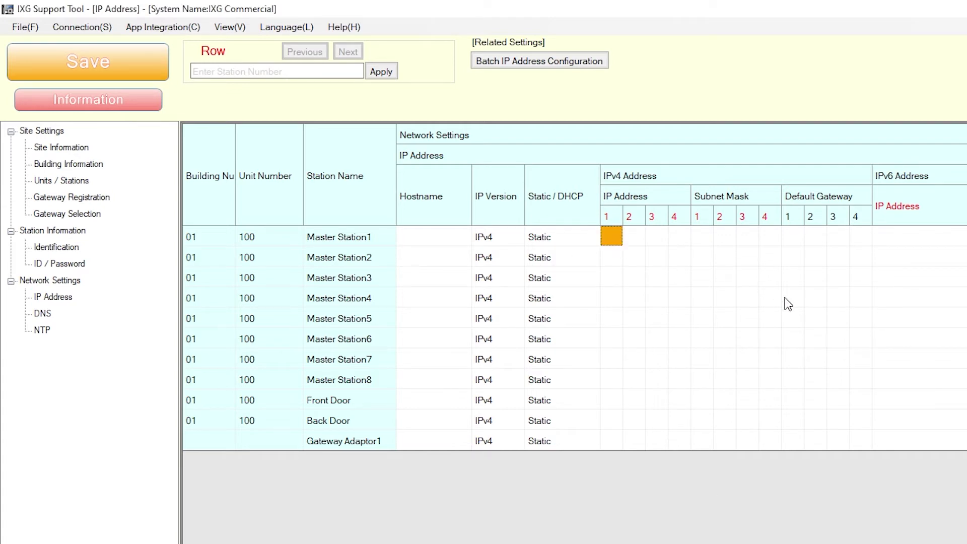
click(144, 71)
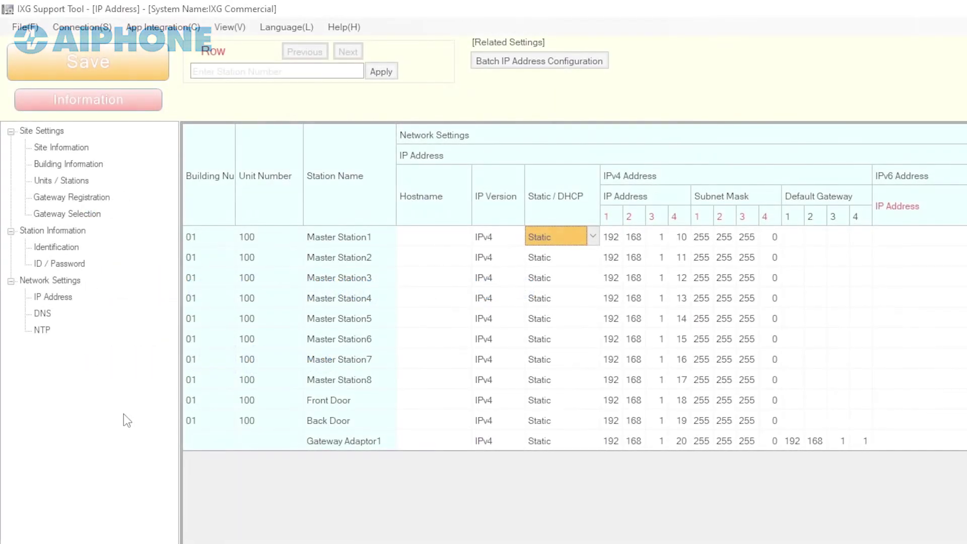
click(43, 313)
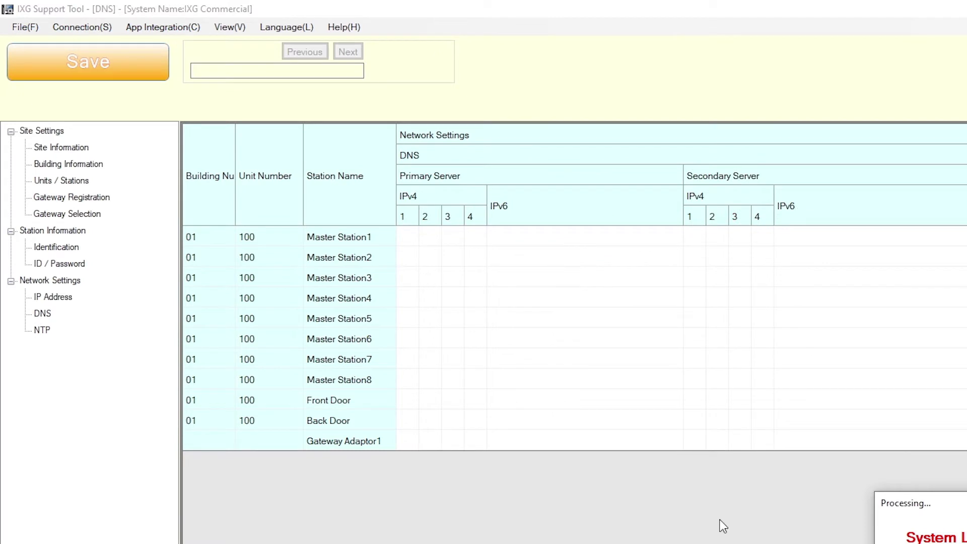
Enter primary DNS 8.8.8.8 for Gateway Adaptor1.
click(414, 442)
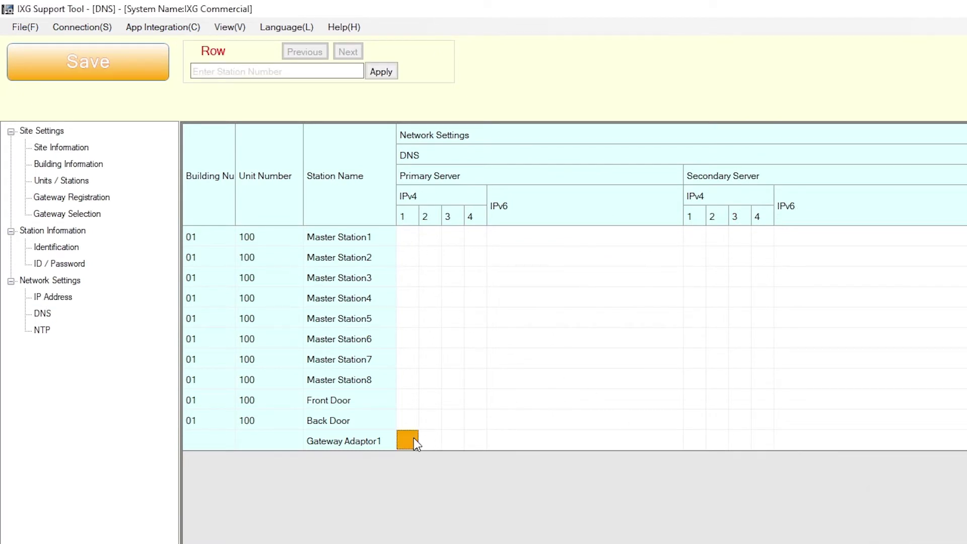
key(Tab)
text(8)
Enter secondary DNS 8.8.4.4 for Gateway Adaptor1 and save the DNS settings.
key(Tab)
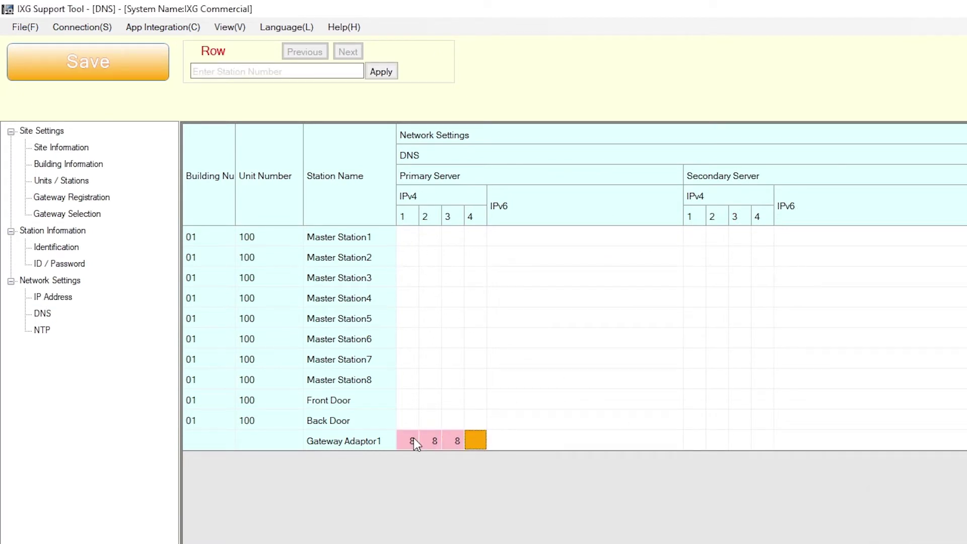
text(8)
click(695, 442)
text(8)
key(Tab)
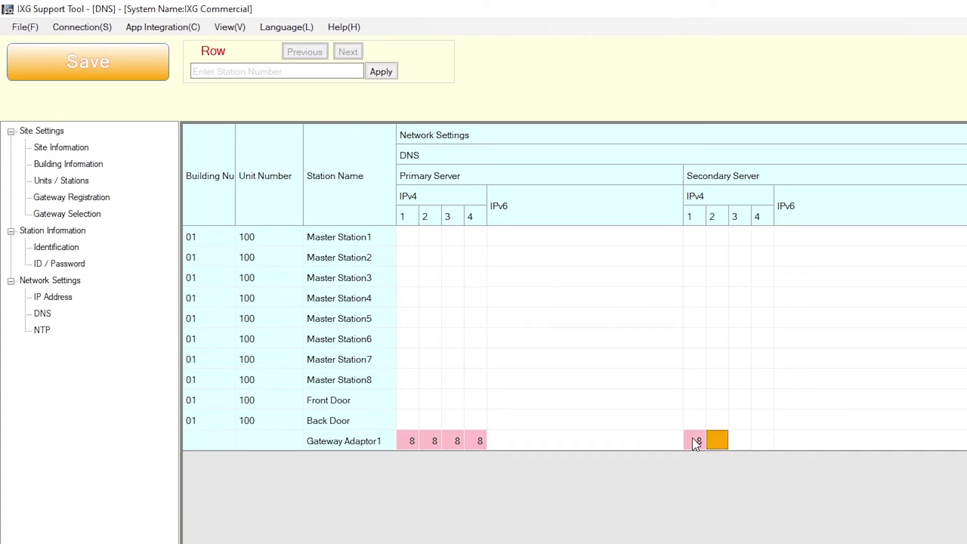
text(8)
key(Tab)
text(4)
key(Tab)
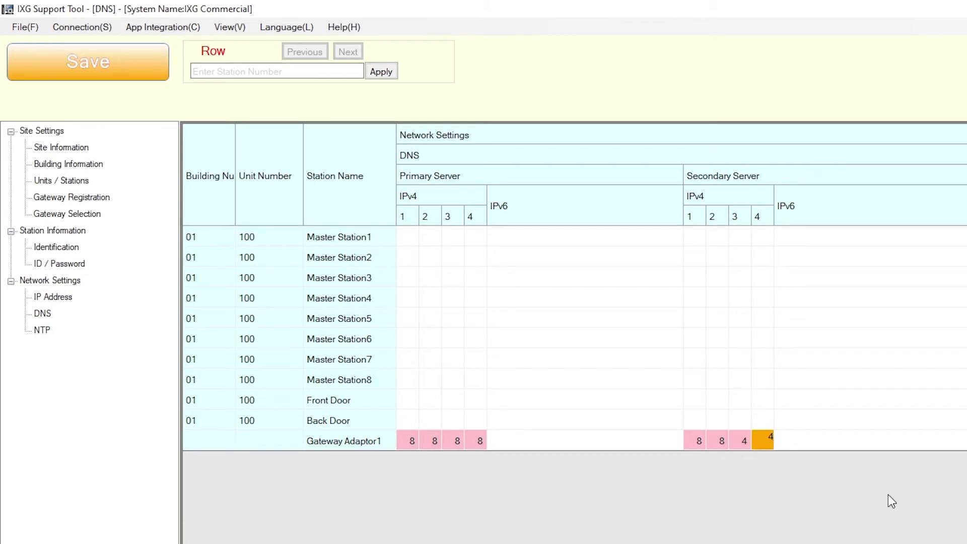
text(4)
click(166, 71)
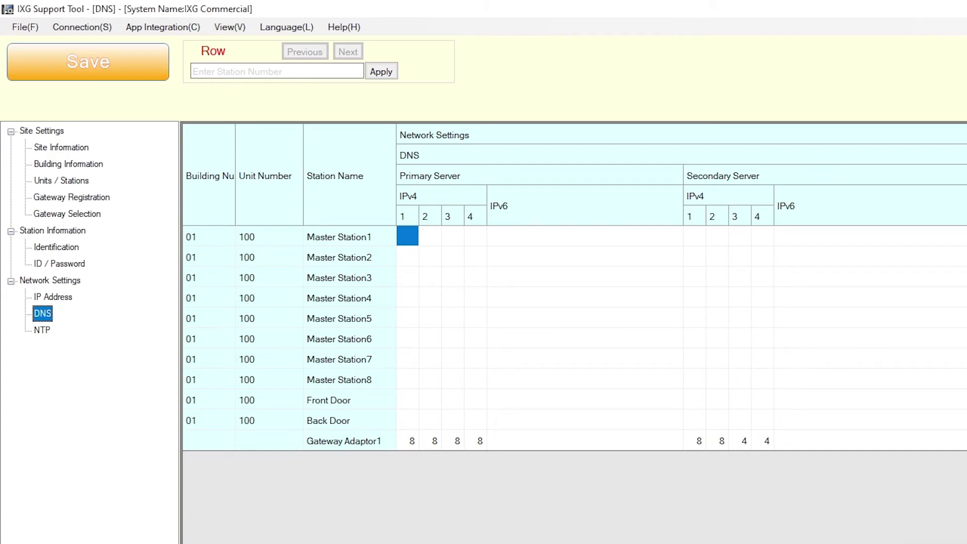
click(37, 332)
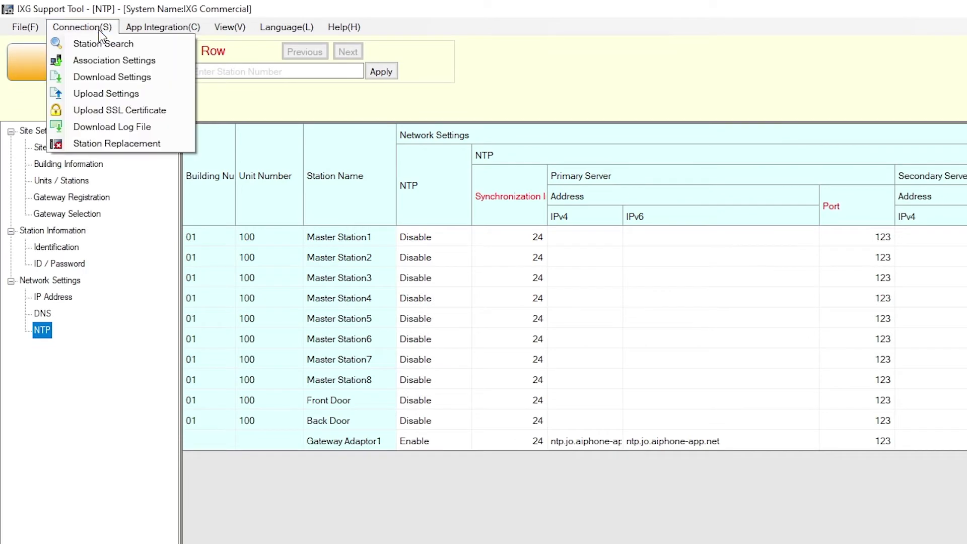
Associate Master Station1's setting file with the first discovered station and confirm.
click(186, 62)
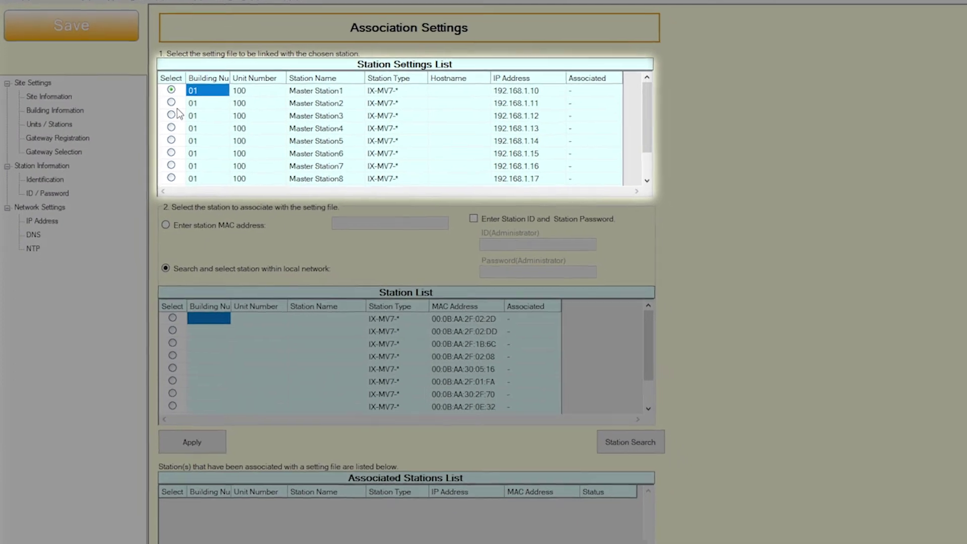
click(172, 317)
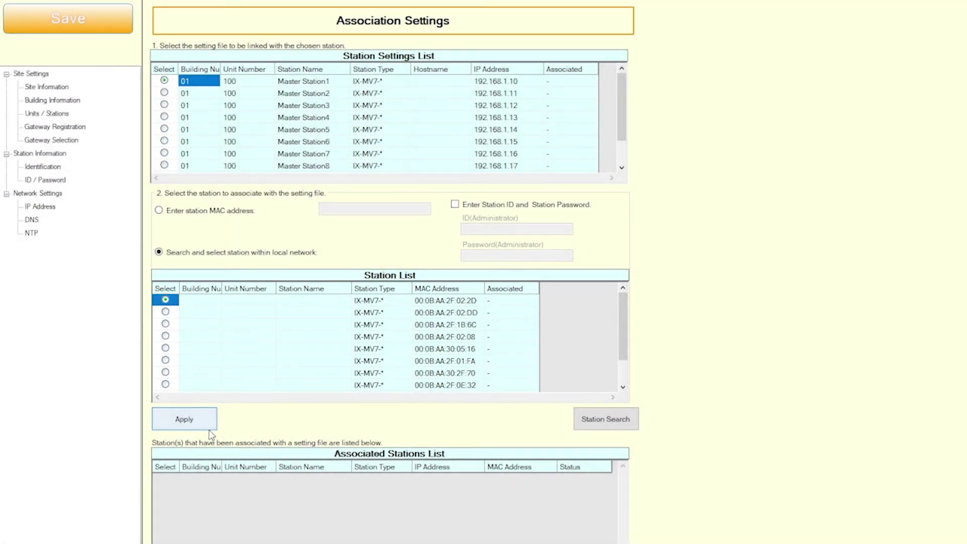
click(209, 428)
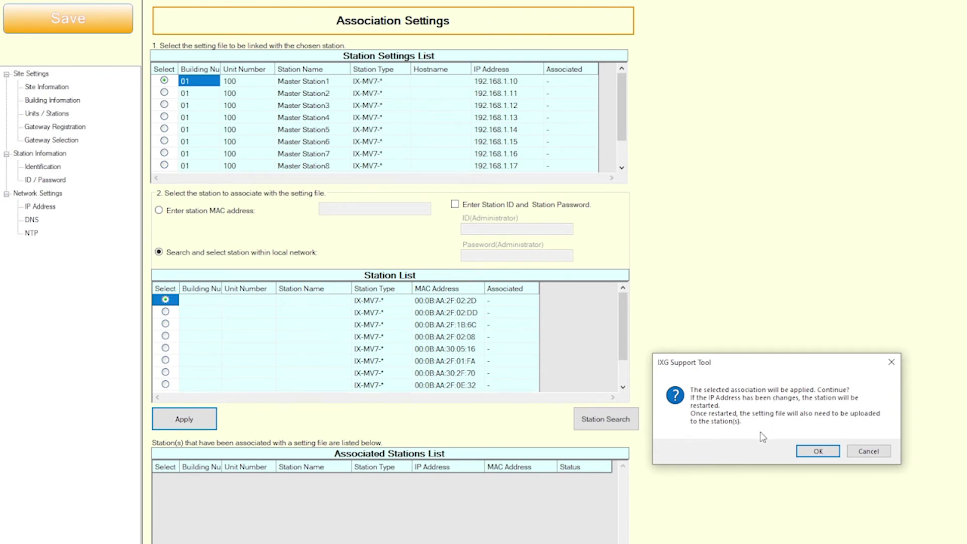
click(818, 451)
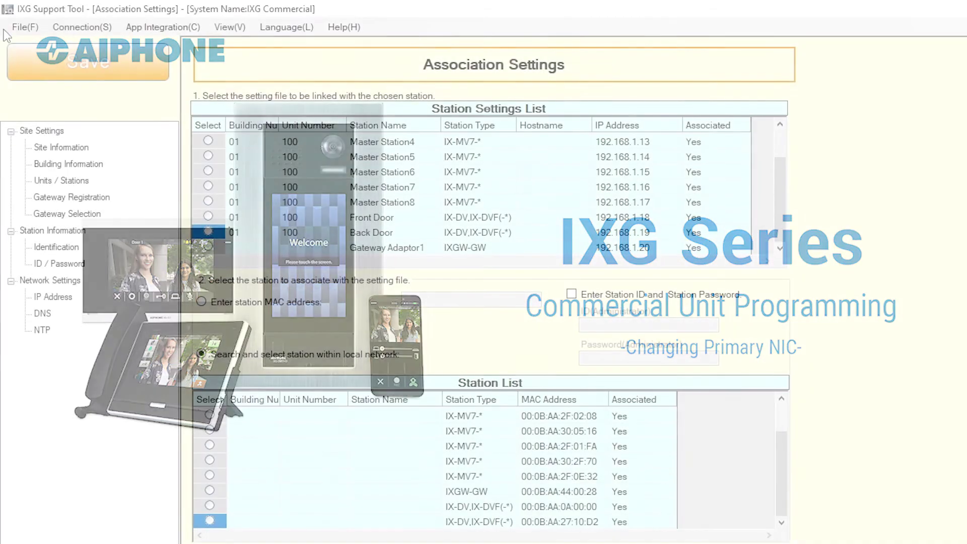
Switch the support tool's network adapter to Ethernet 4.
click(30, 28)
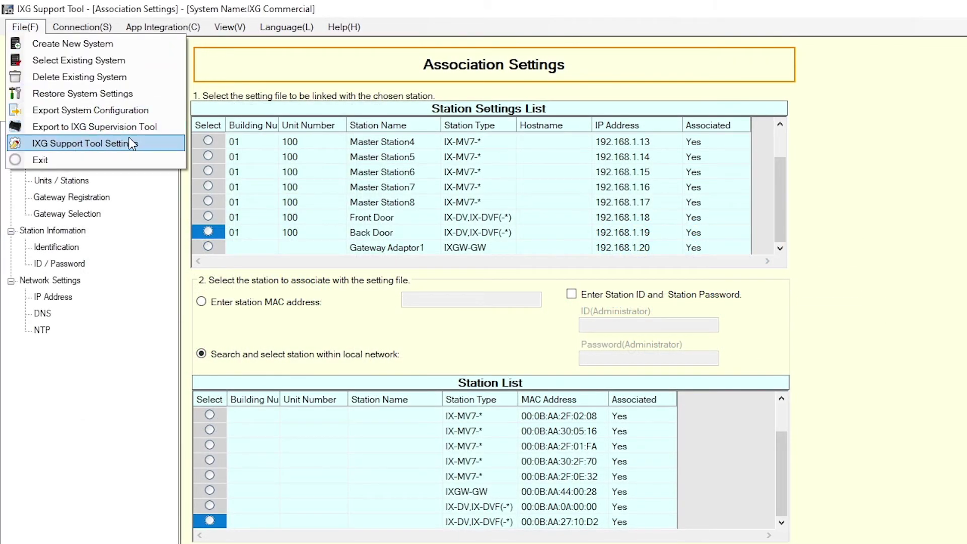
click(60, 143)
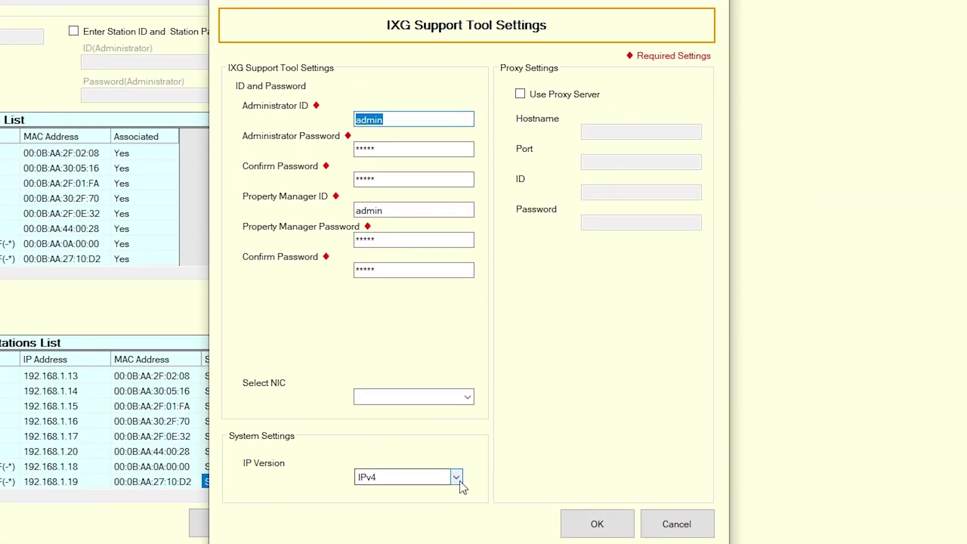
click(468, 398)
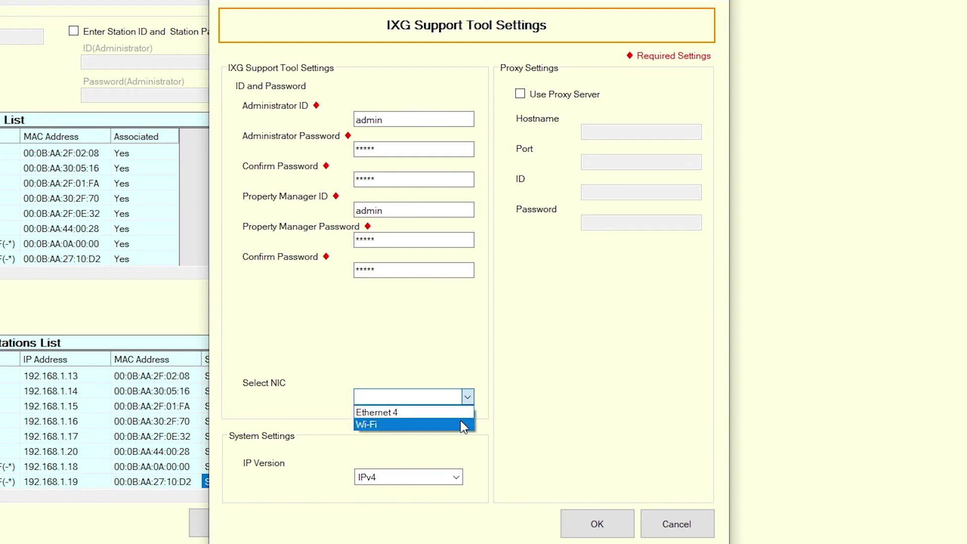
click(464, 412)
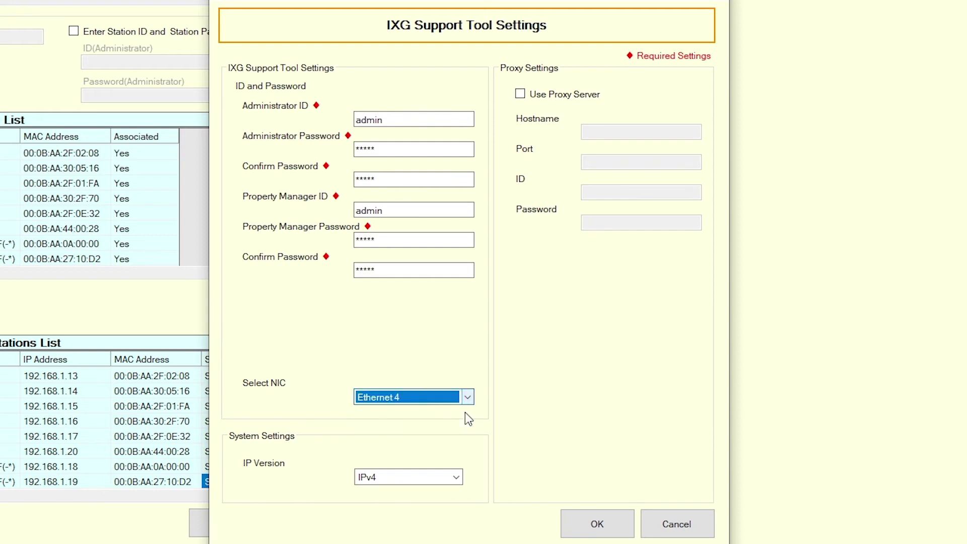
click(631, 525)
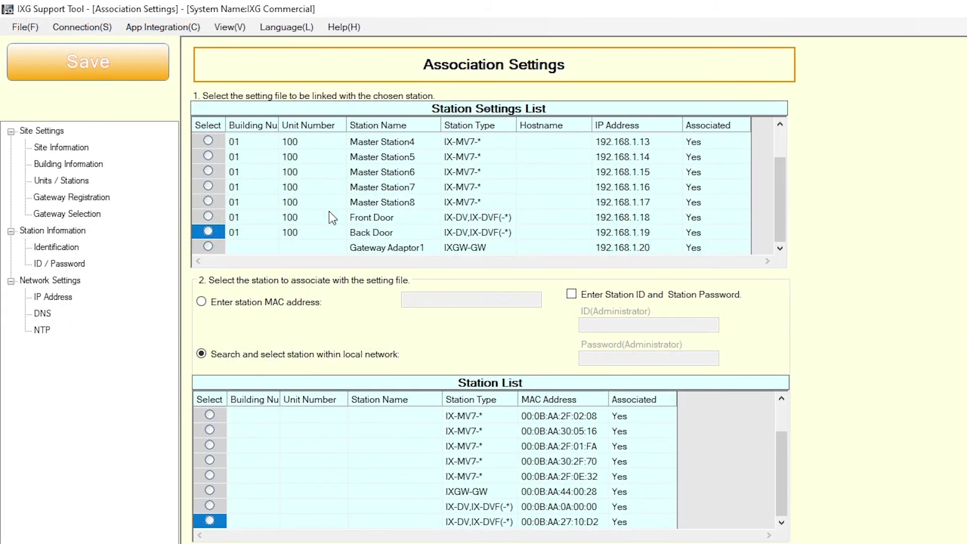
Select all stations on the Upload Settings page and upload their settings files.
click(82, 27)
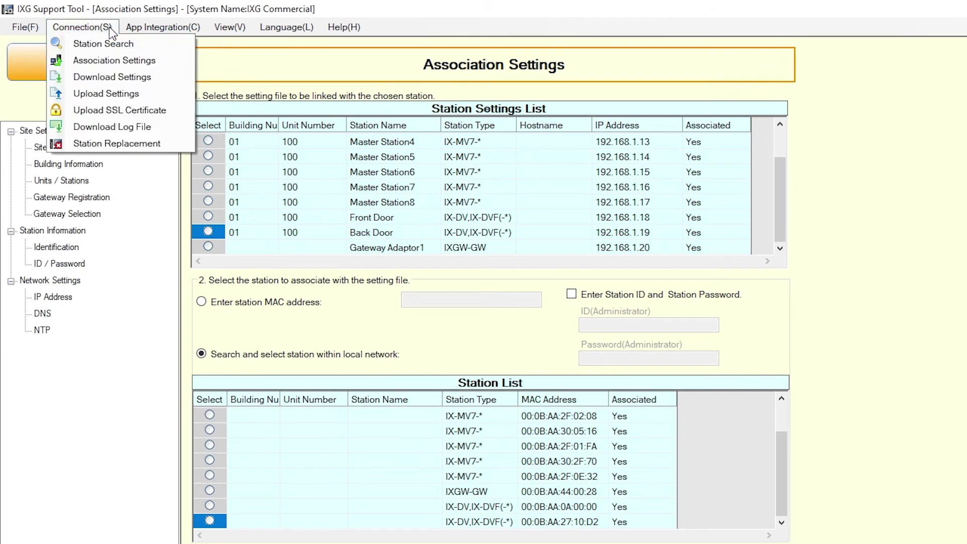
click(120, 92)
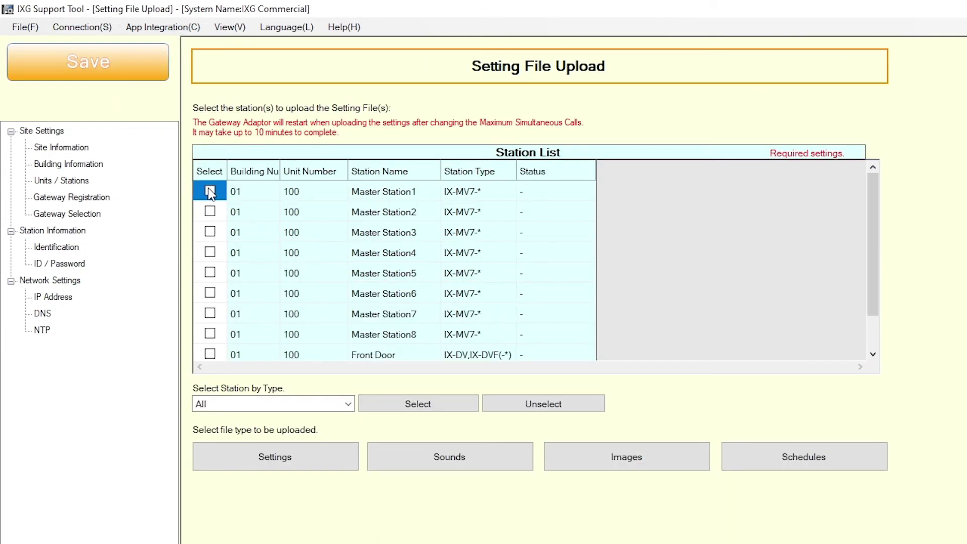
click(473, 409)
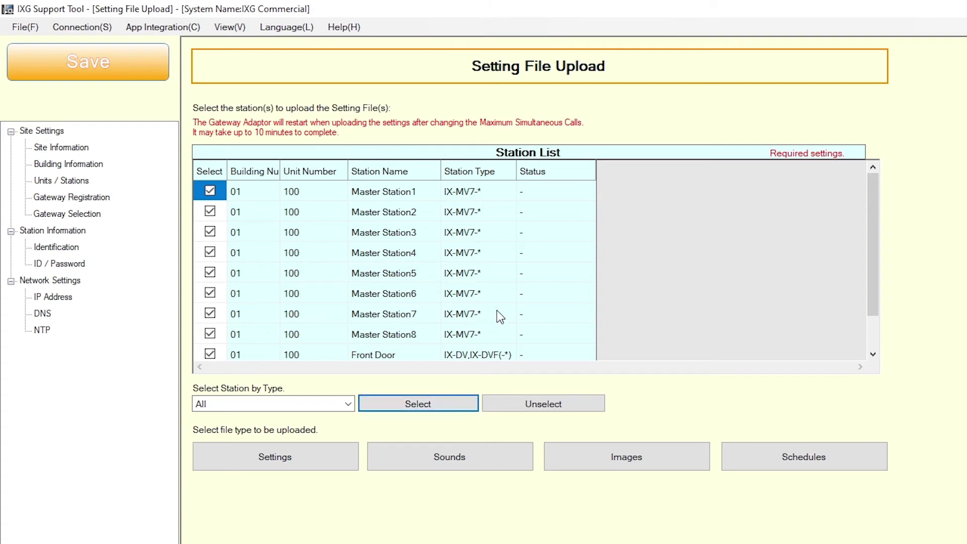
scroll(876, 334, down, 1)
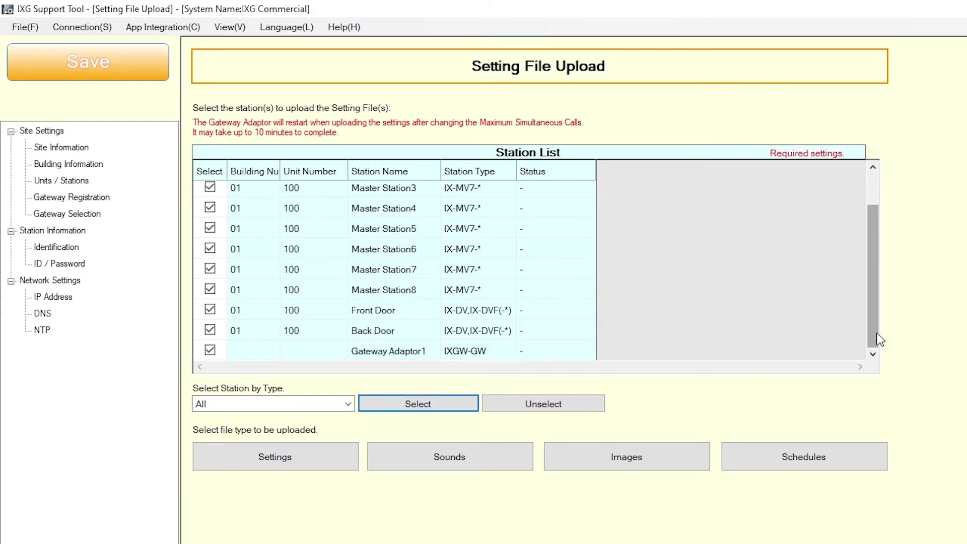
scroll(866, 302, up, 1)
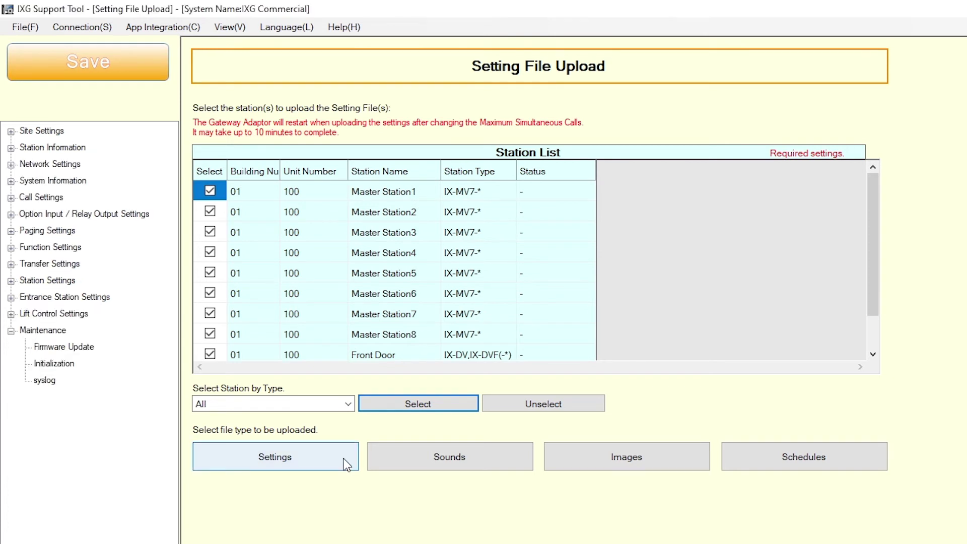
click(345, 459)
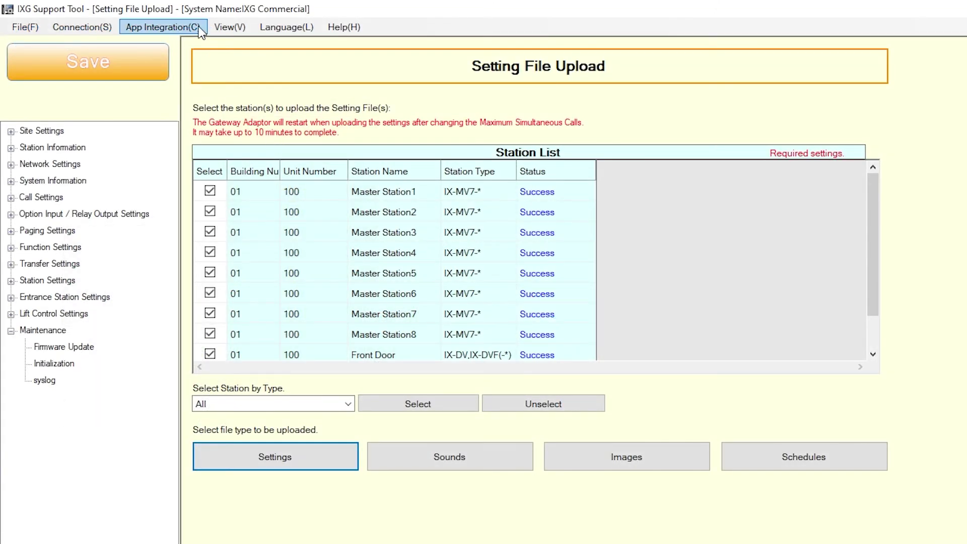
click(200, 28)
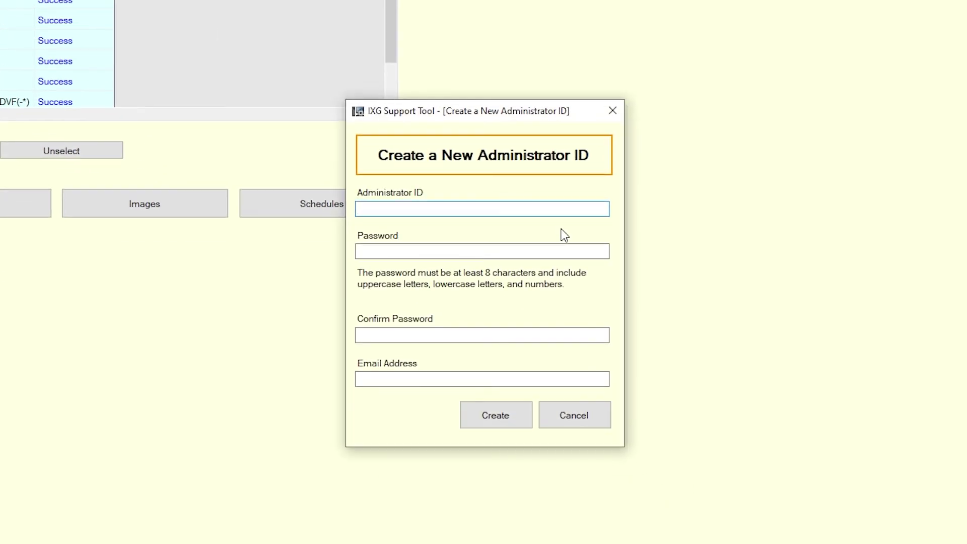
Fill in the new administrator ID, the password and its confirmation, and the e-mail address.
key(Tab)
key(Tab)
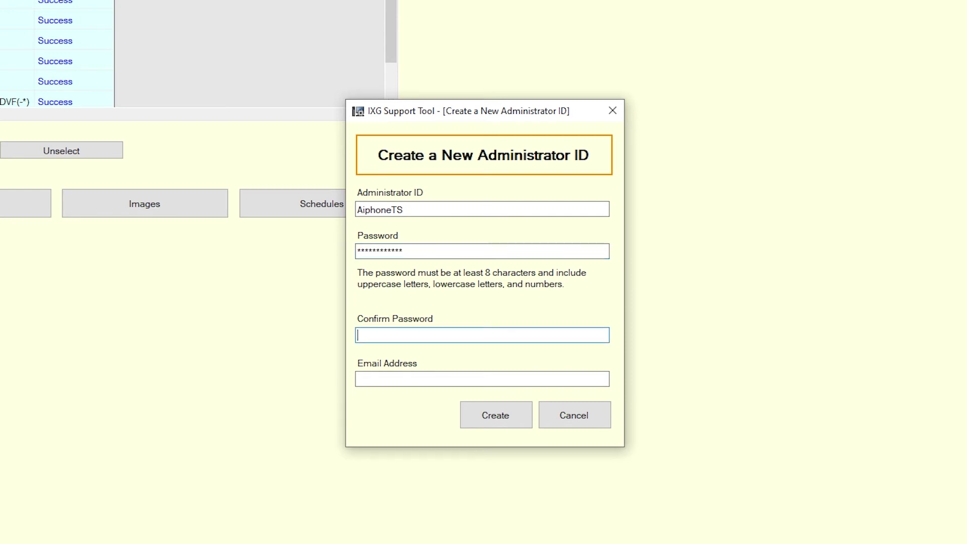
key(Tab)
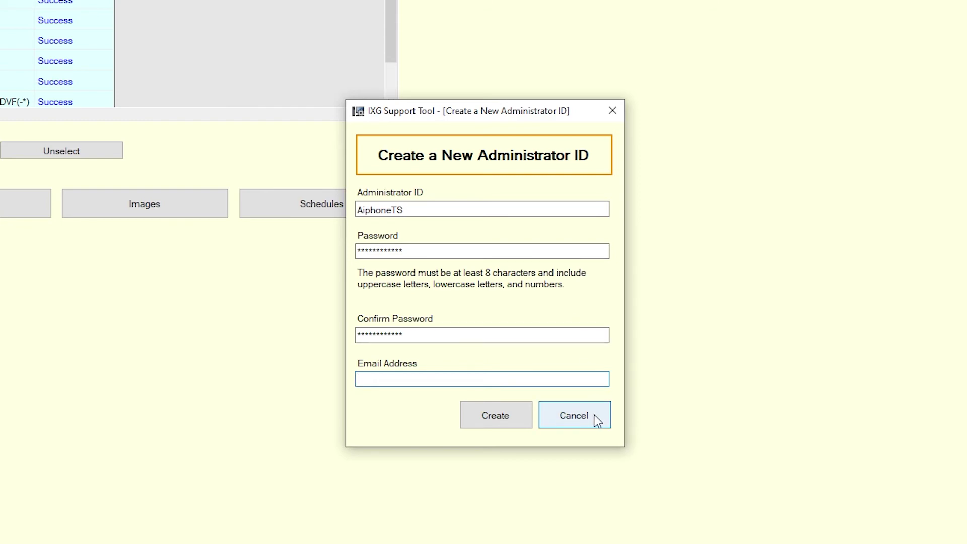
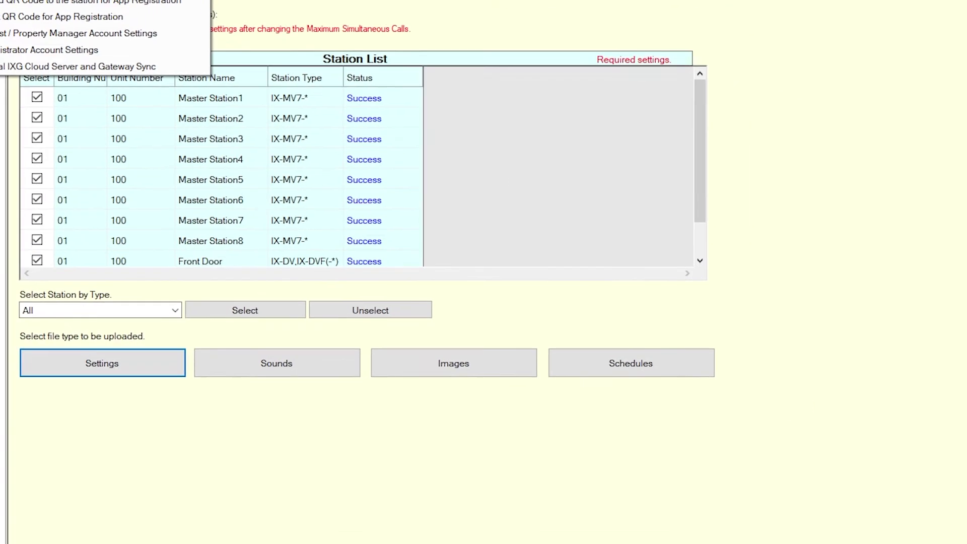
In the Activation form, enter the administrator ID and go to the verification code field.
click(210, 59)
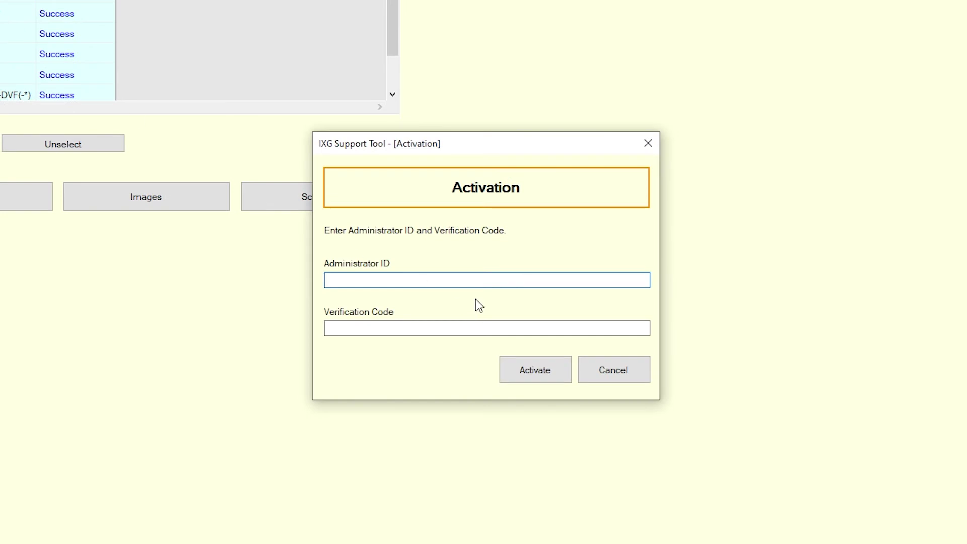
text(AiphoneTS)
click(419, 327)
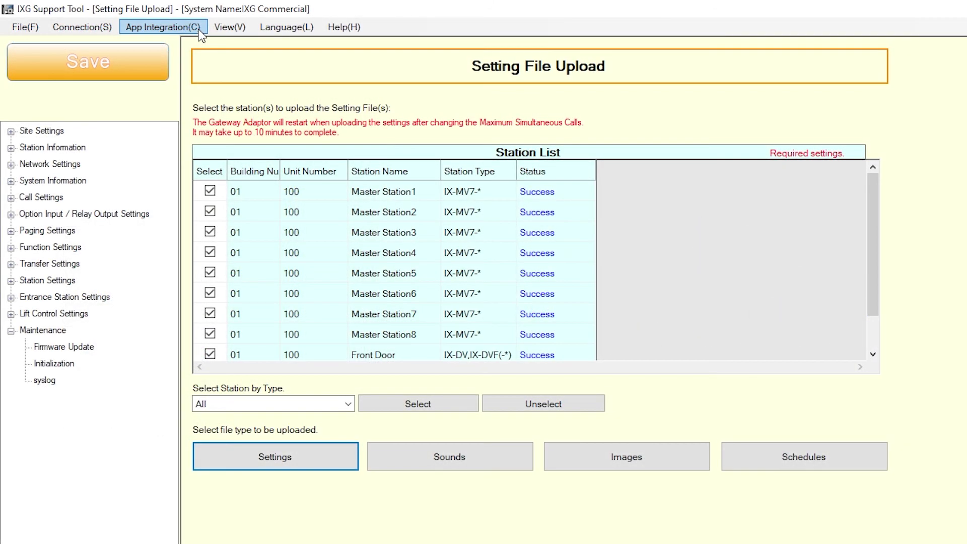
Start the settings upload to the IXG Cloud Server and log in.
click(199, 32)
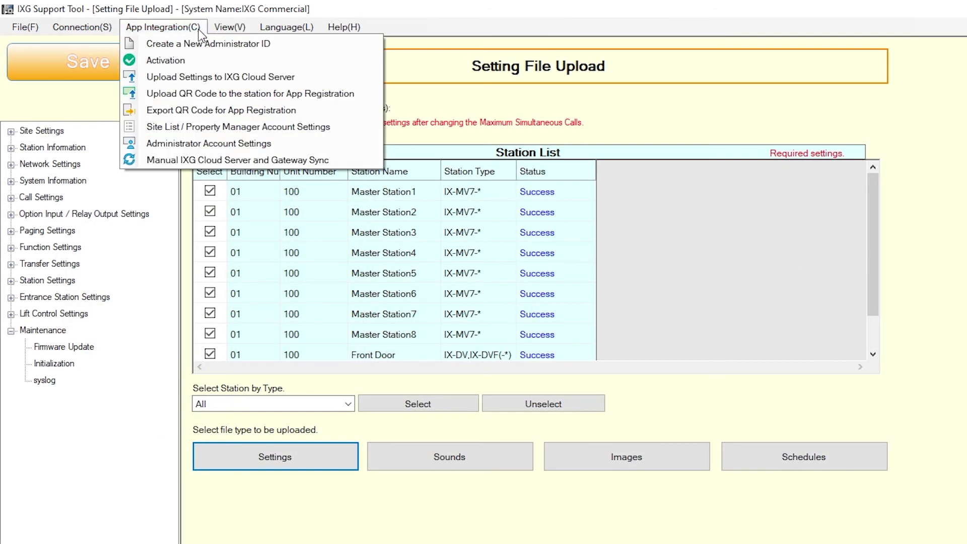
click(324, 78)
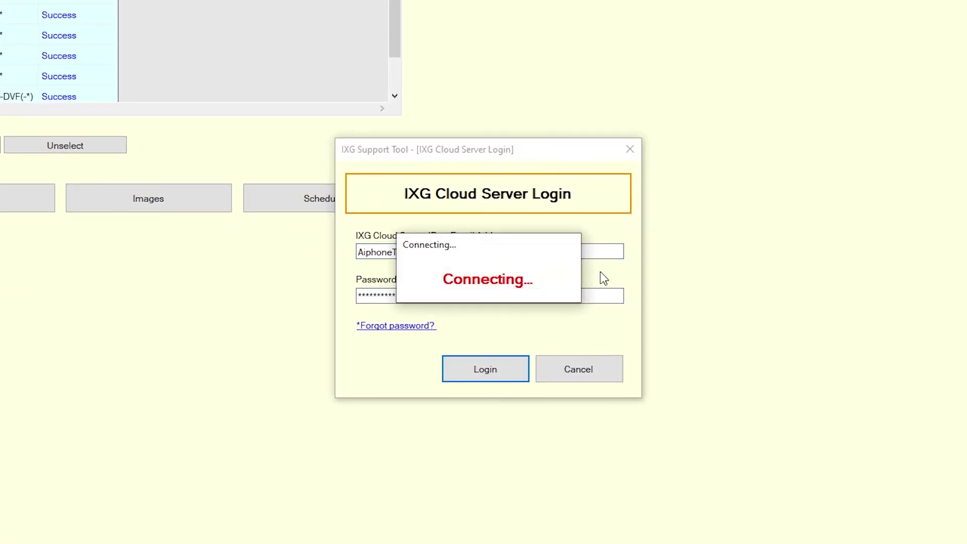
click(401, 395)
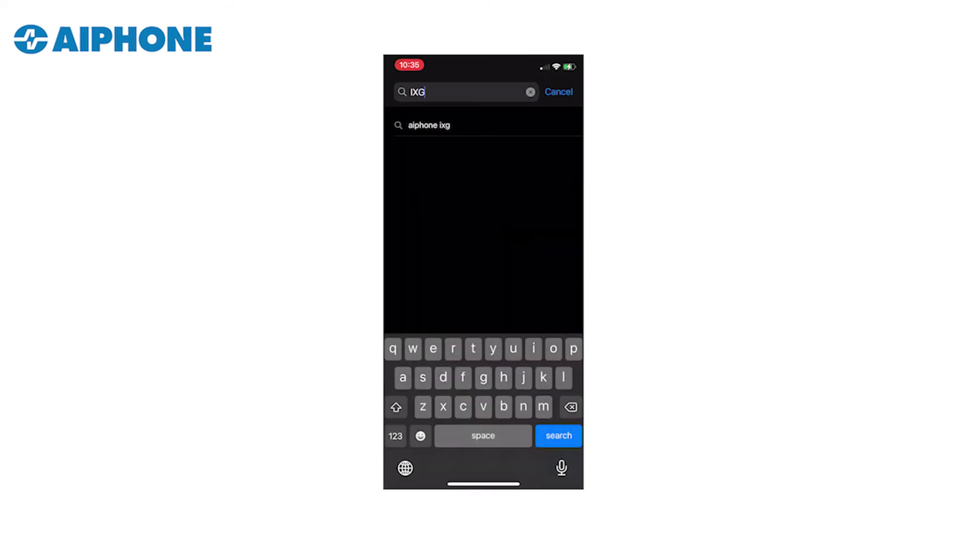
Find the AIPHONE IXG app by searching 'aiphone ixg' and pick English as its language.
click(430, 125)
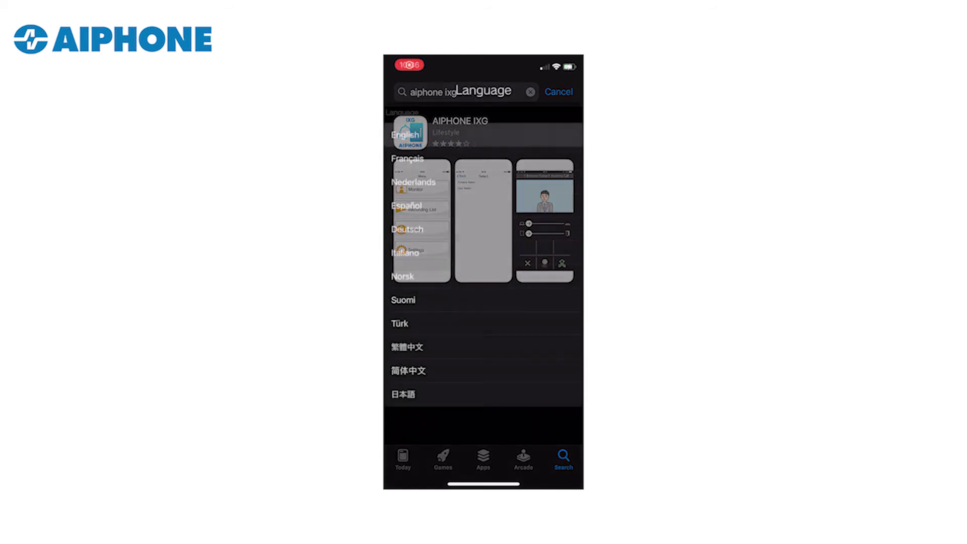
click(405, 134)
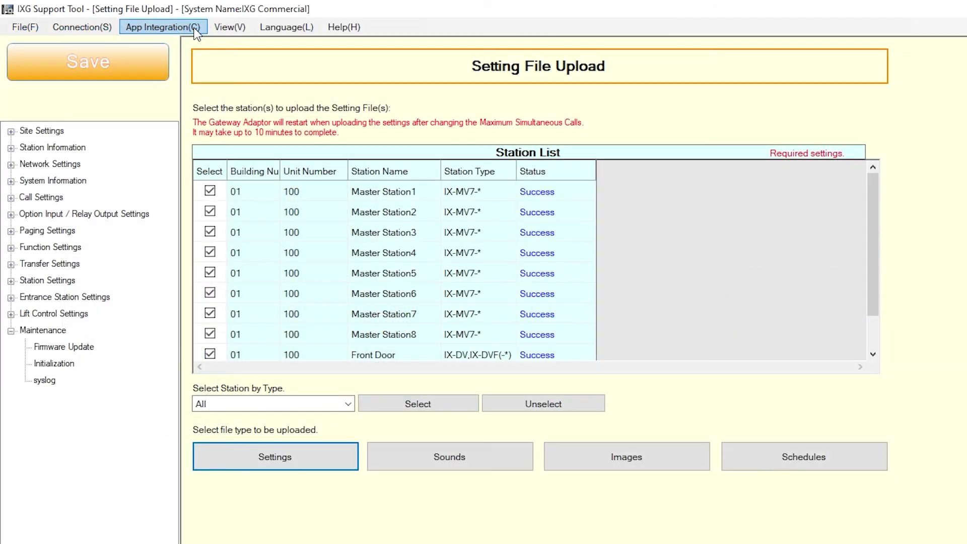
Export the app-registration QR code for unit 100 in building 01 to a folder.
click(199, 29)
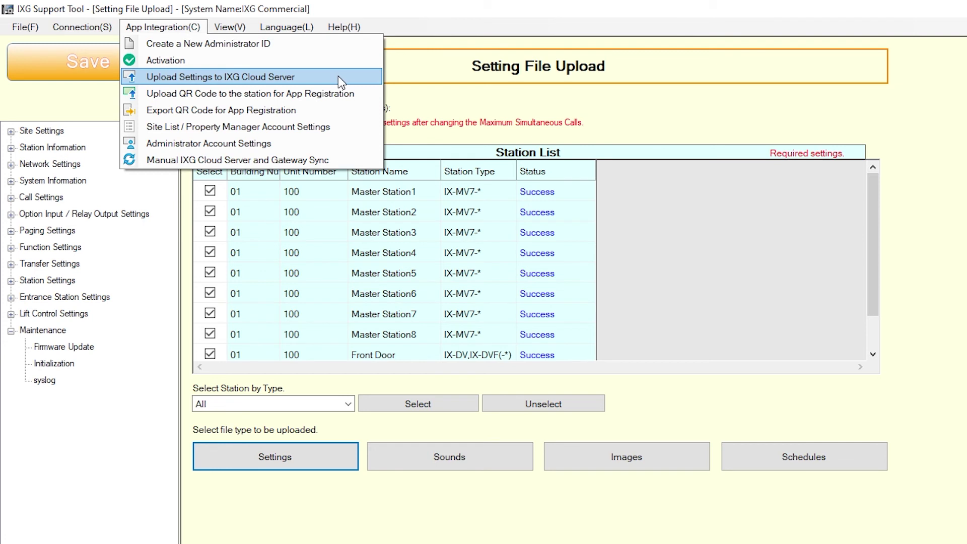
click(338, 110)
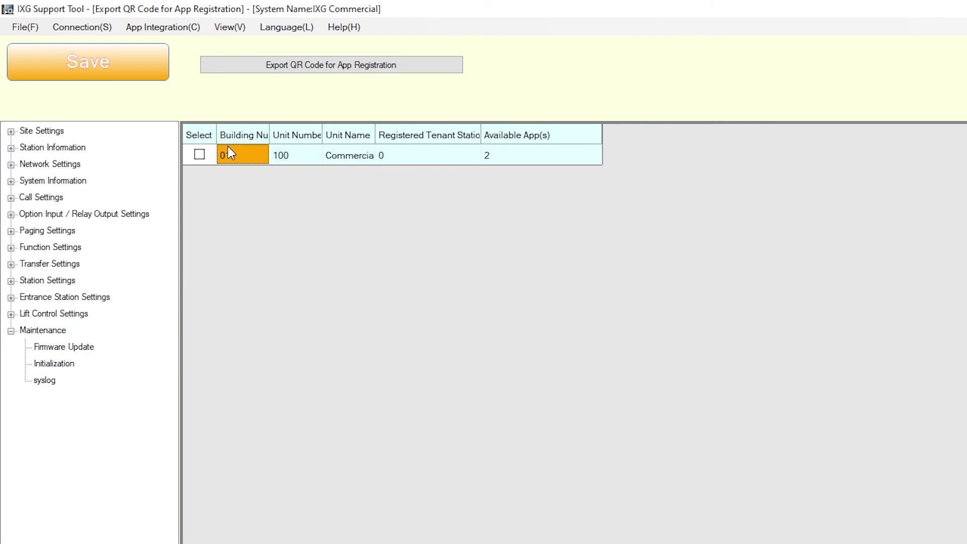
click(199, 155)
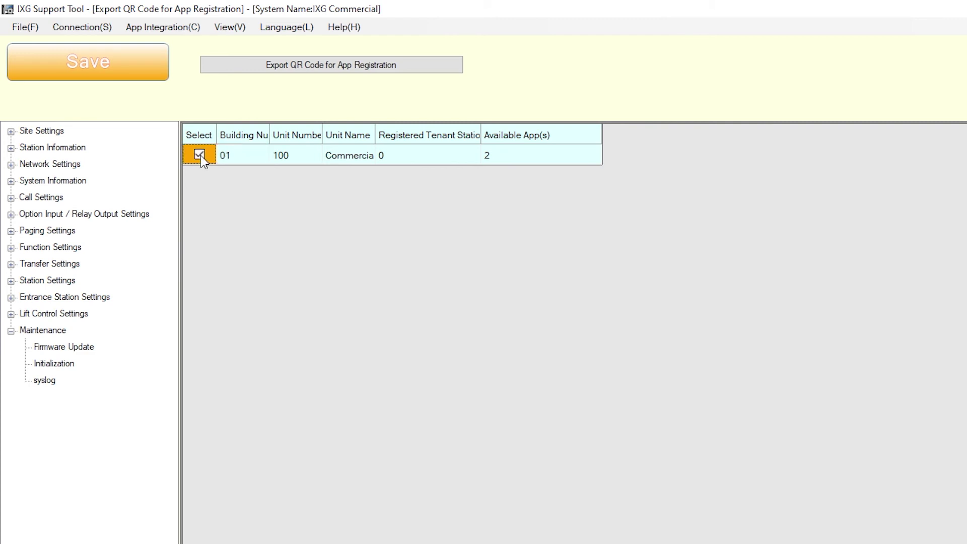
click(441, 66)
Sync gateway 1 (IXGW-GW) with the IXG Cloud Server.
click(150, 31)
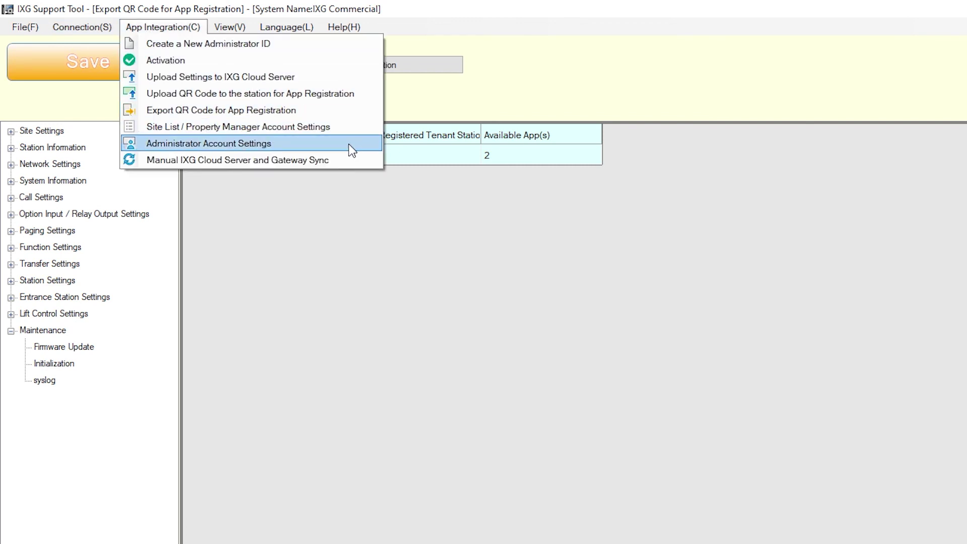
click(375, 160)
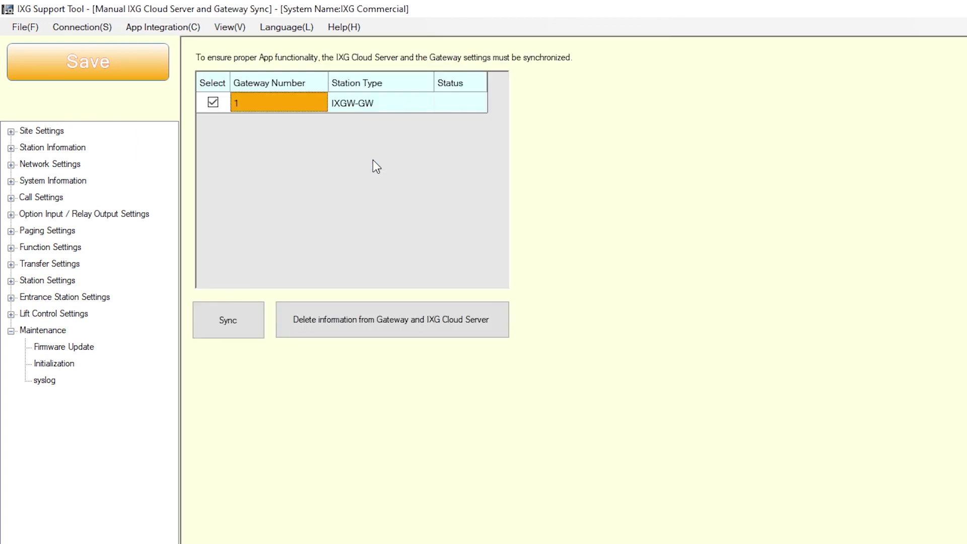
click(247, 324)
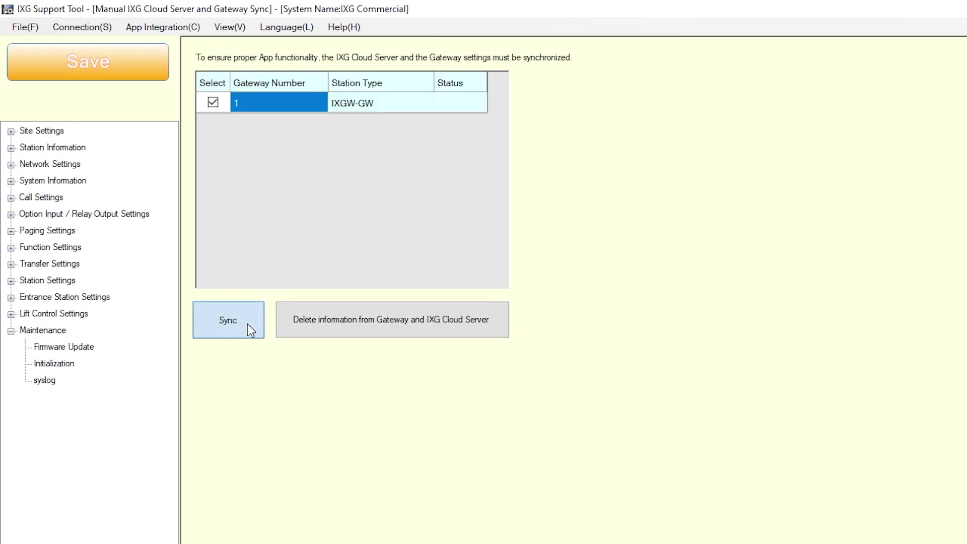